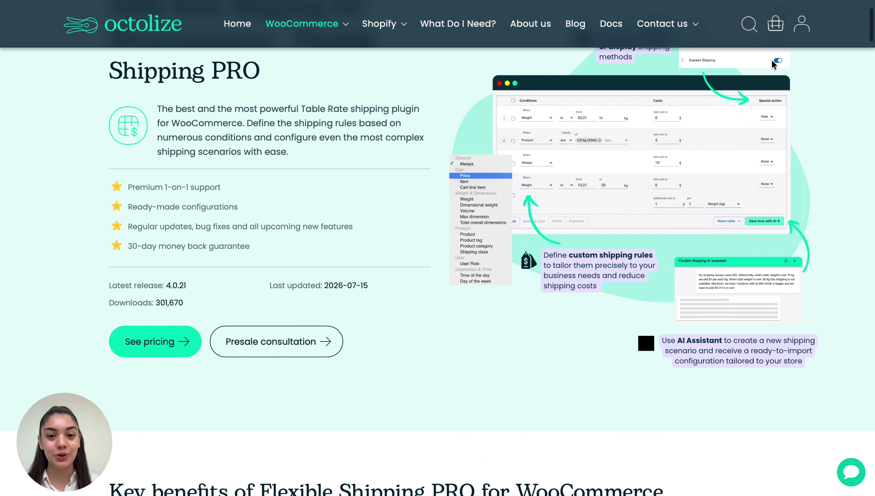
- Review the key benefits of Flexible Shipping PRO for WooCommerce on its product page
{"action": "scroll", "coordinate": [772, 59], "scroll_direction": "down", "scroll_amount": 3}
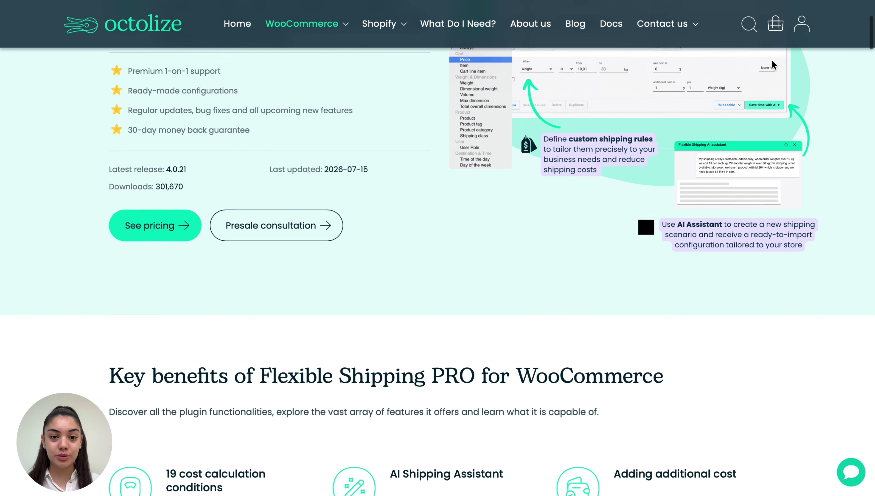
{"action": "scroll", "coordinate": [772, 59], "scroll_direction": "down", "scroll_amount": 2}
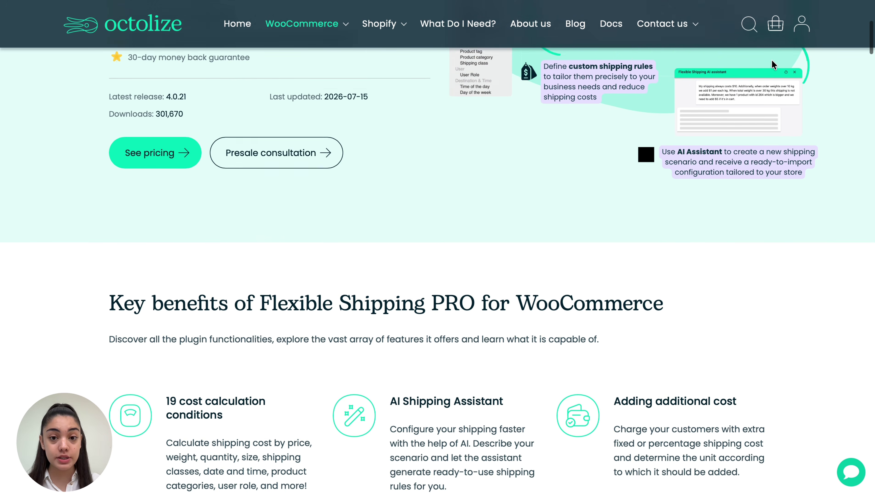
{"action": "scroll", "coordinate": [771, 59], "scroll_direction": "down", "scroll_amount": 2}
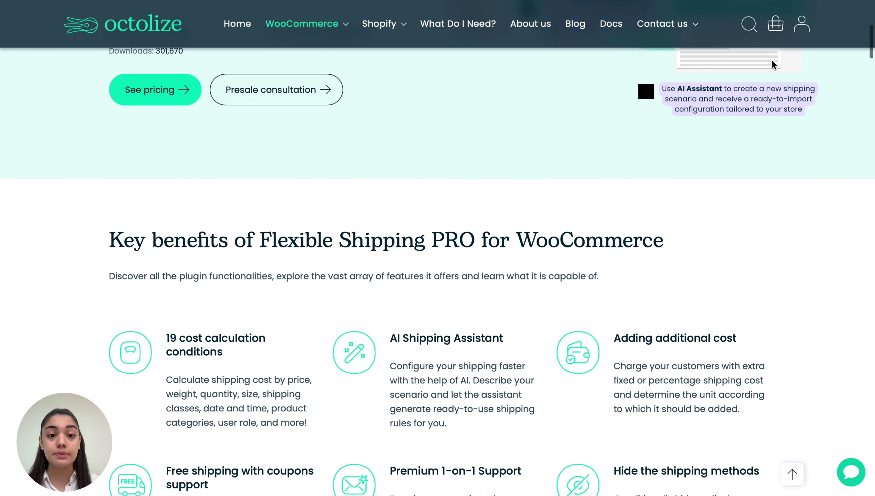
{"action": "scroll", "coordinate": [772, 59], "scroll_direction": "down", "scroll_amount": 2}
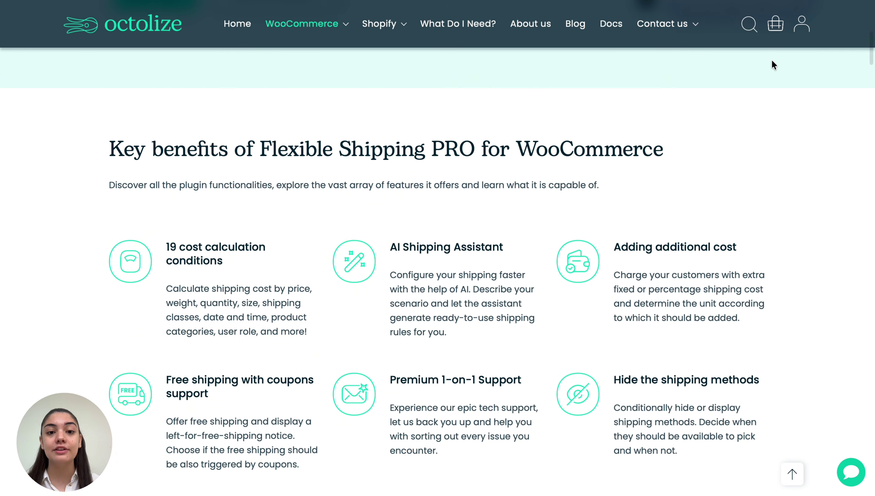
{"action": "scroll", "coordinate": [772, 62], "scroll_direction": "down", "scroll_amount": 2}
{"action": "scroll", "coordinate": [772, 62], "scroll_direction": "down", "scroll_amount": 1}
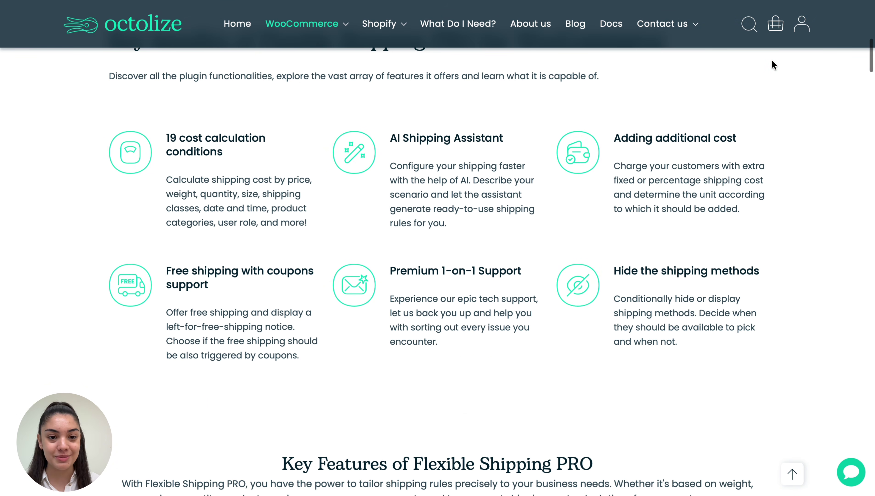
{"action": "scroll", "coordinate": [772, 62], "scroll_direction": "down", "scroll_amount": 1}
{"action": "scroll", "coordinate": [771, 64], "scroll_direction": "down", "scroll_amount": 2}
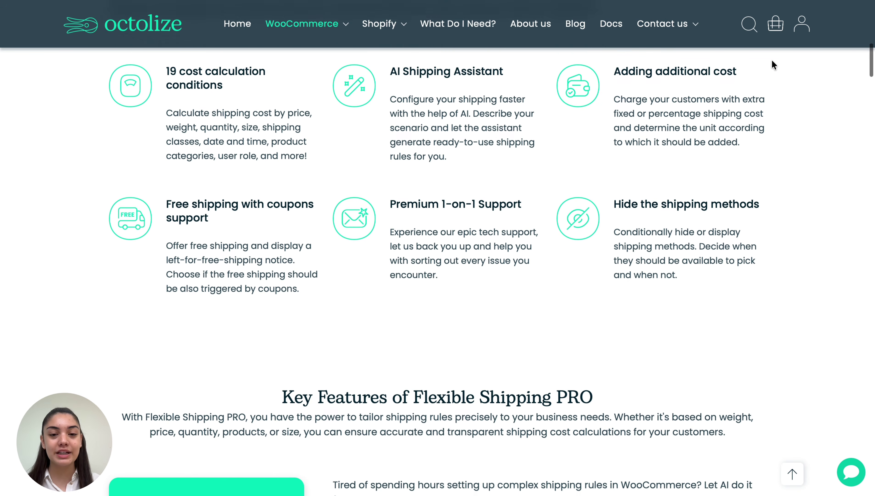
{"action": "scroll", "coordinate": [772, 64], "scroll_direction": "down", "scroll_amount": 3}
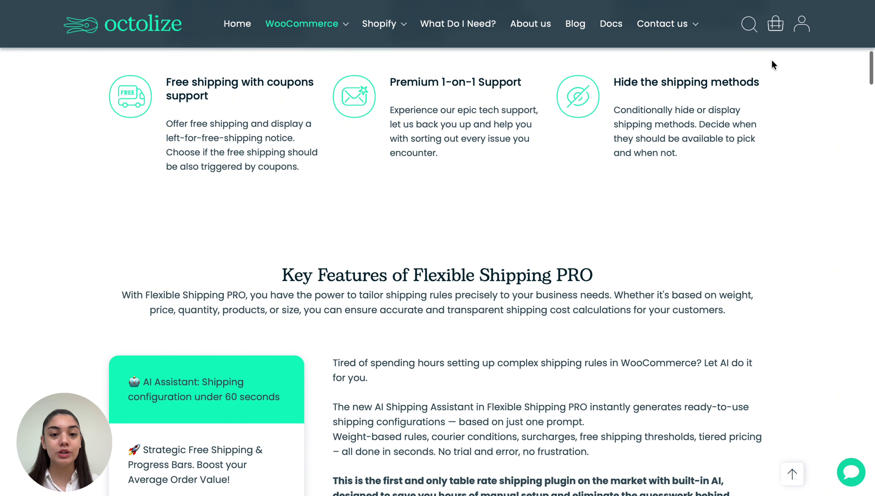
- Read through the Key Features section, including the AI Assistant description and the list of supported shipping rule types
{"action": "scroll", "coordinate": [772, 64], "scroll_direction": "down", "scroll_amount": 3}
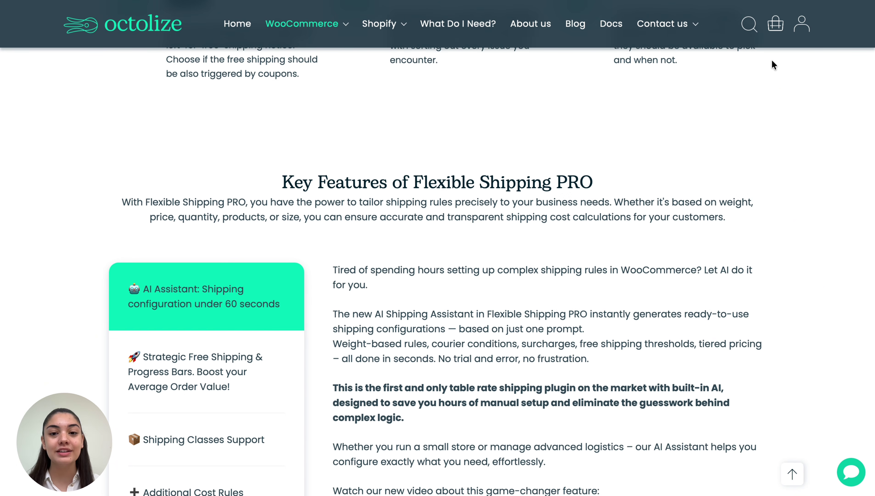
{"action": "scroll", "coordinate": [772, 64], "scroll_direction": "down", "scroll_amount": 2}
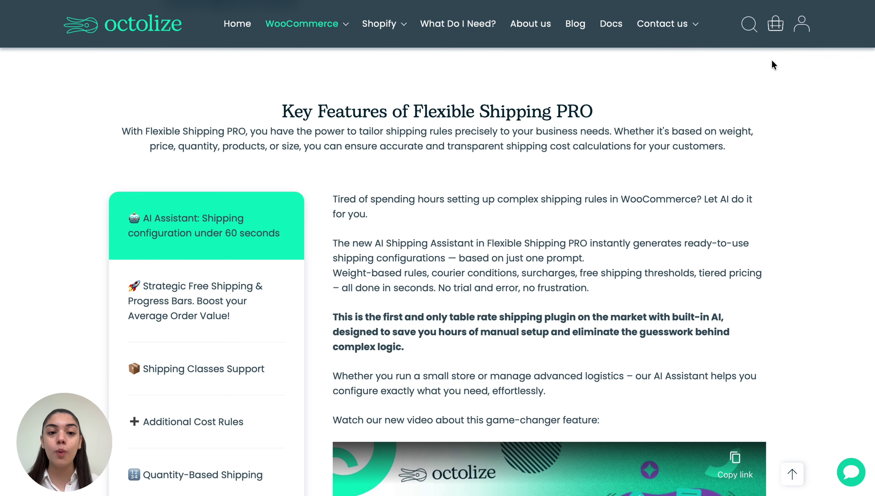
{"action": "scroll", "coordinate": [772, 64], "scroll_direction": "down", "scroll_amount": 2}
{"action": "scroll", "coordinate": [772, 64], "scroll_direction": "down", "scroll_amount": 1}
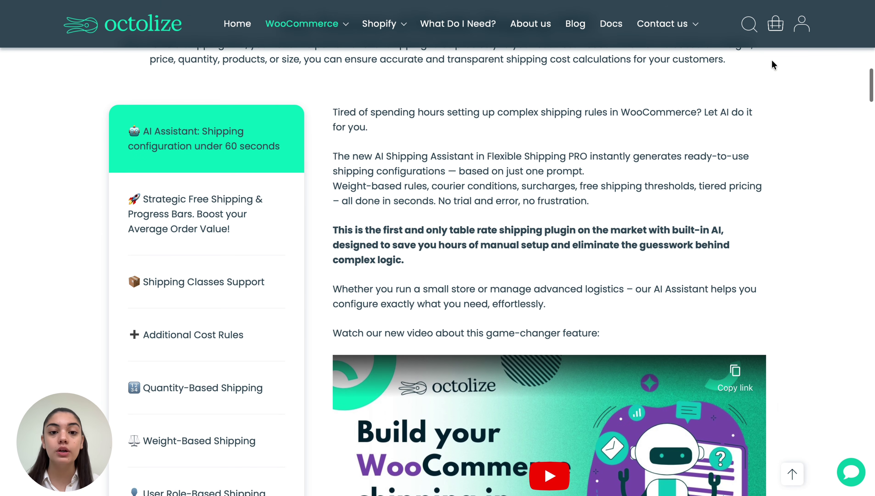
{"action": "scroll", "coordinate": [771, 64], "scroll_direction": "down", "scroll_amount": 3}
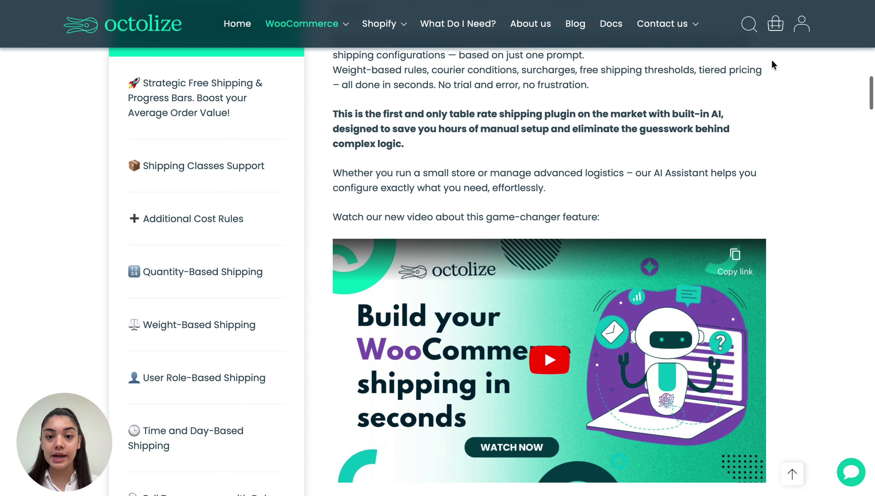
{"action": "scroll", "coordinate": [773, 65], "scroll_direction": "down", "scroll_amount": 3}
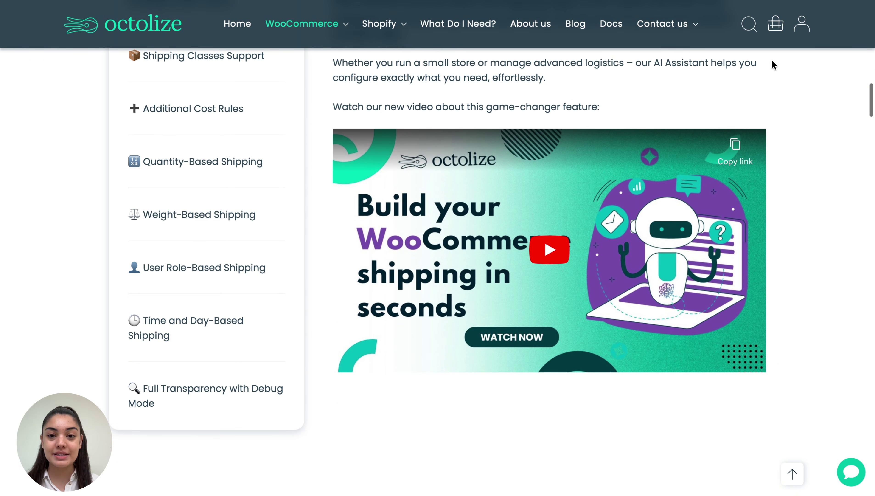
{"action": "scroll", "coordinate": [772, 61], "scroll_direction": "down", "scroll_amount": 3}
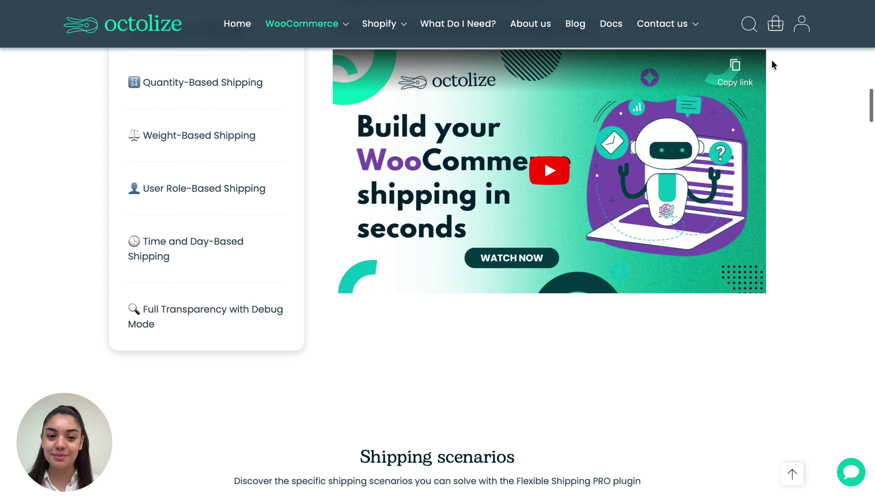
{"action": "scroll", "coordinate": [771, 63], "scroll_direction": "down", "scroll_amount": 3}
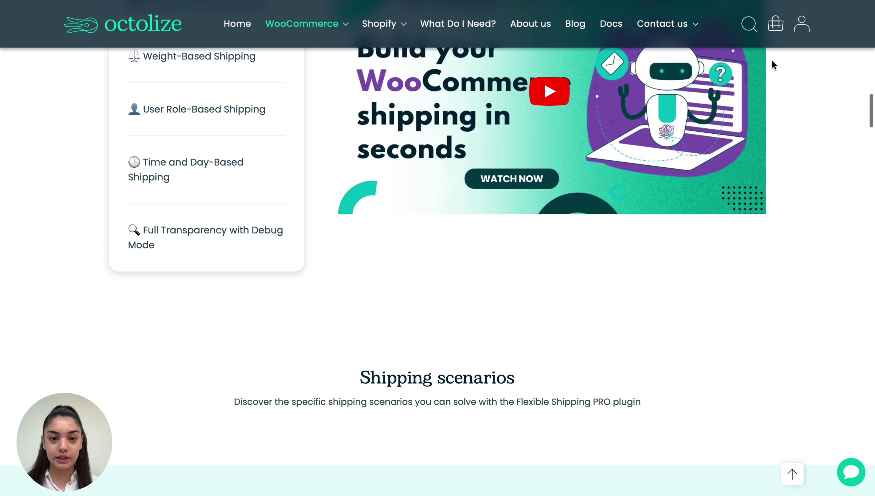
- Examine the shipping scenarios, from charging extra for specific items to free shipping, hiding methods and progressive charging
{"action": "scroll", "coordinate": [773, 64], "scroll_direction": "down", "scroll_amount": 1}
{"action": "scroll", "coordinate": [773, 65], "scroll_direction": "down", "scroll_amount": 2}
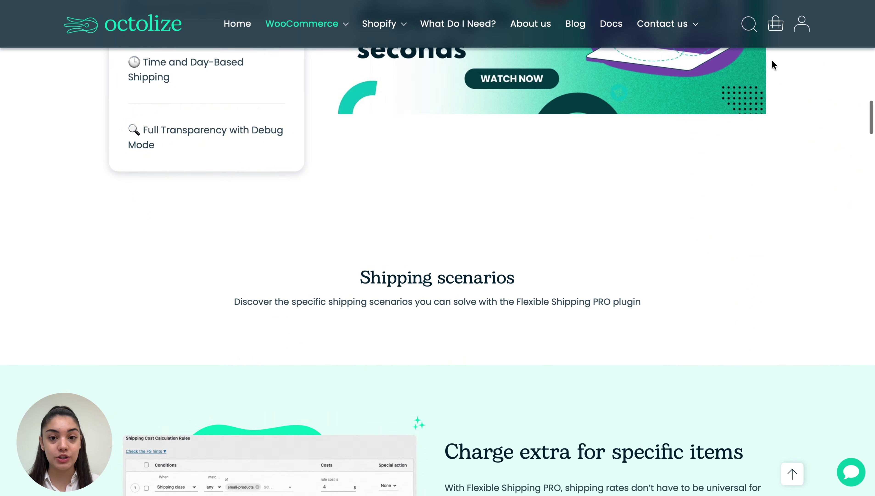
{"action": "scroll", "coordinate": [773, 65], "scroll_direction": "down", "scroll_amount": 2}
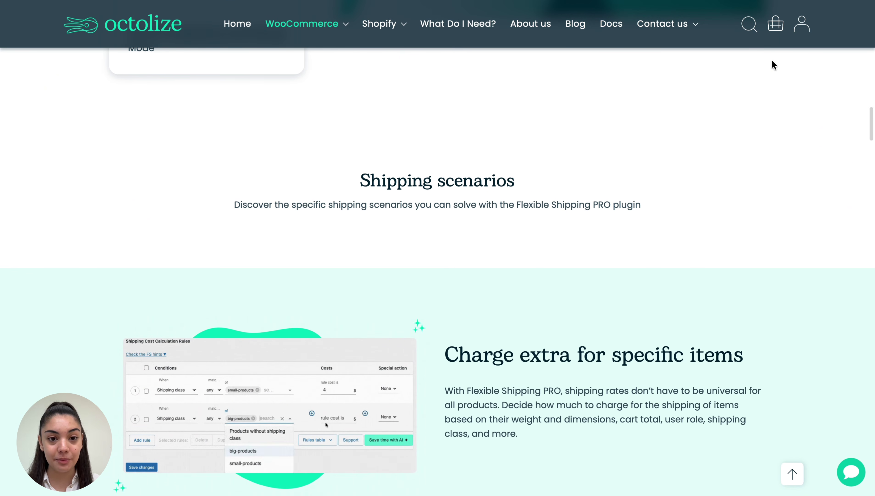
{"action": "scroll", "coordinate": [773, 64], "scroll_direction": "down", "scroll_amount": 1}
{"action": "scroll", "coordinate": [772, 61], "scroll_direction": "down", "scroll_amount": 3}
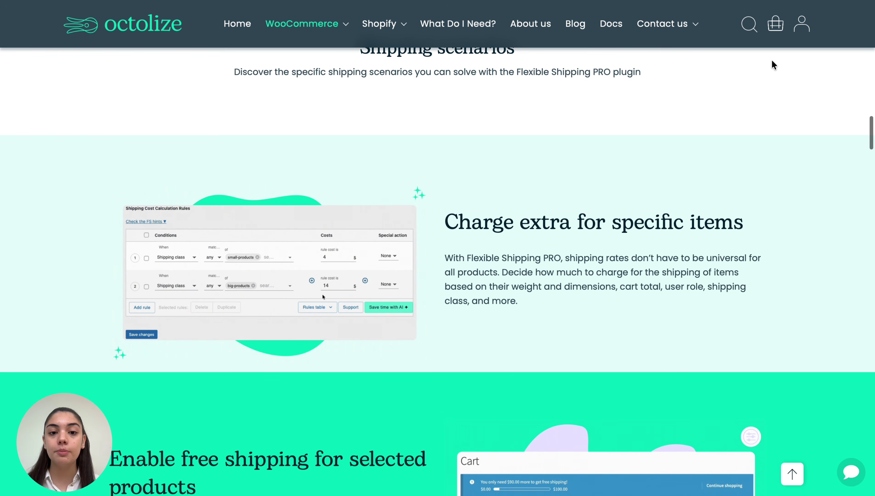
{"action": "scroll", "coordinate": [772, 65], "scroll_direction": "down", "scroll_amount": 4}
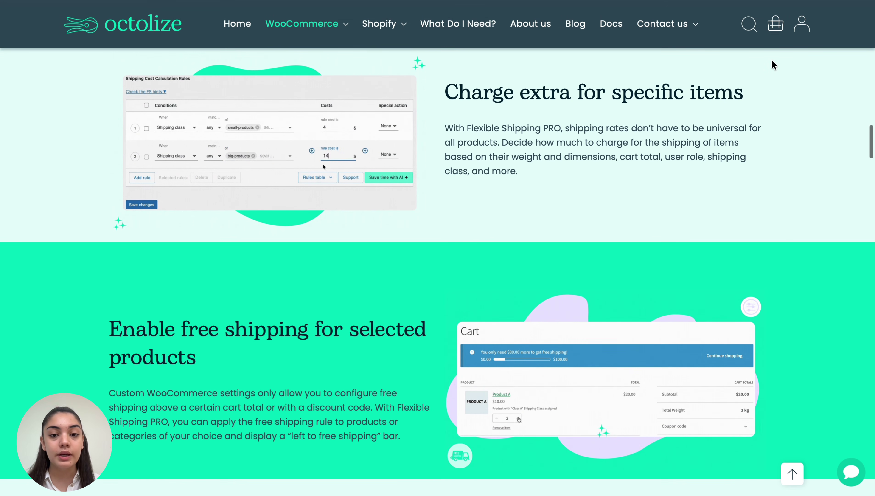
{"action": "scroll", "coordinate": [772, 64], "scroll_direction": "down", "scroll_amount": 4}
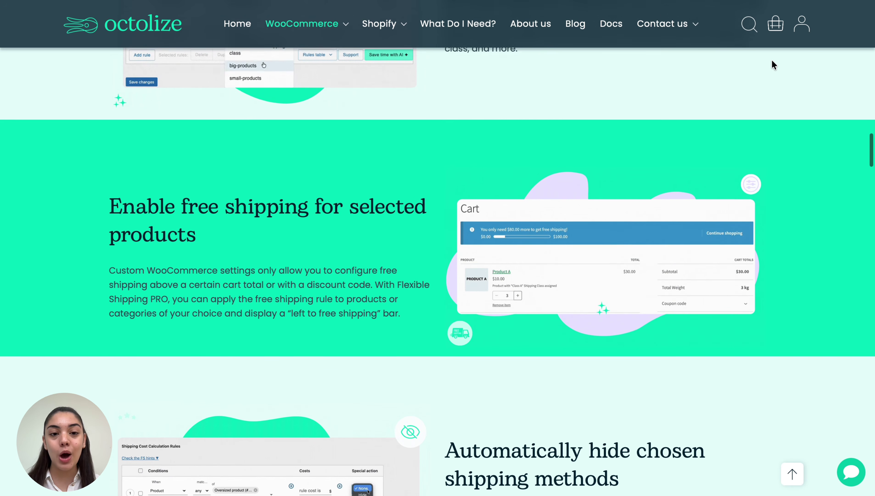
{"action": "scroll", "coordinate": [772, 61], "scroll_direction": "down", "scroll_amount": 4}
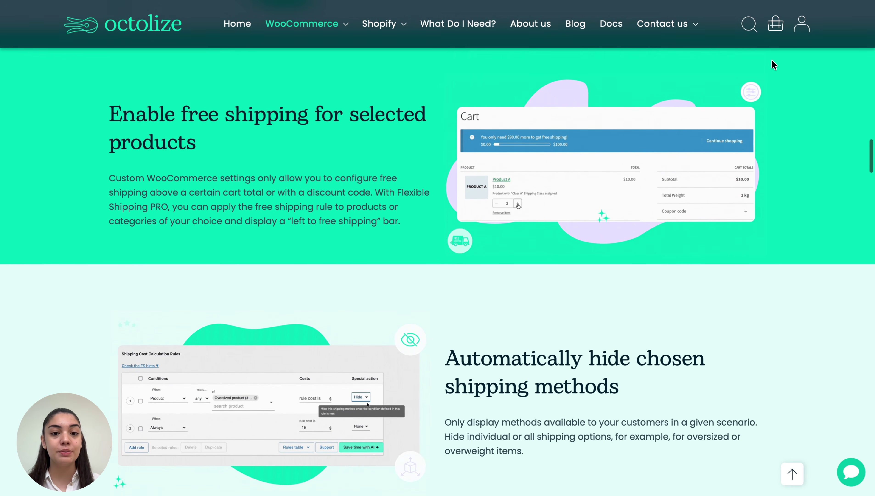
{"action": "scroll", "coordinate": [773, 65], "scroll_direction": "down", "scroll_amount": 4}
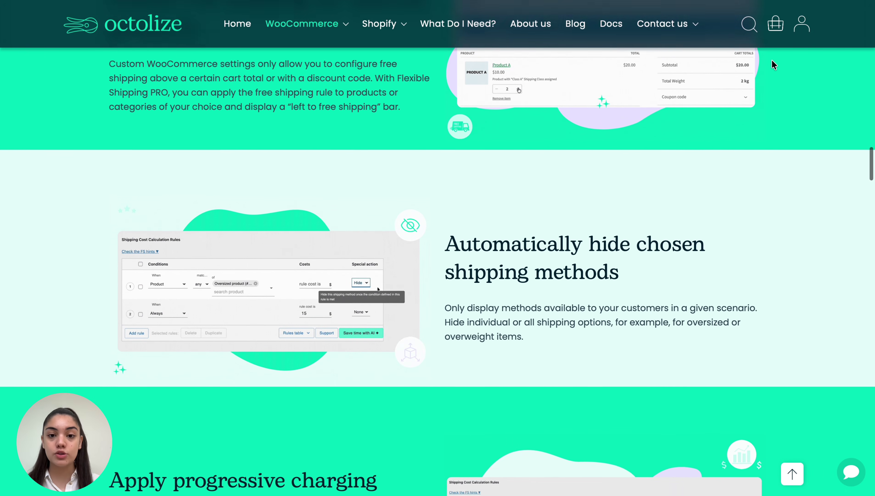
{"action": "scroll", "coordinate": [771, 61], "scroll_direction": "down", "scroll_amount": 4}
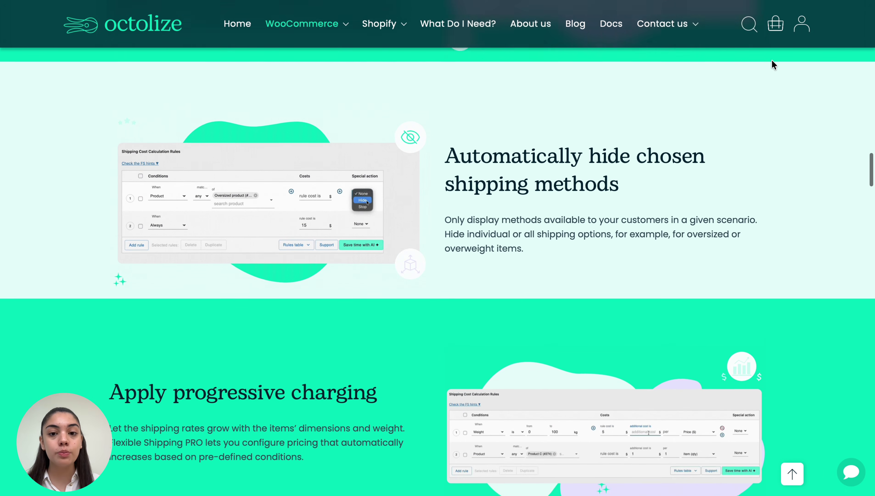
{"action": "scroll", "coordinate": [772, 61], "scroll_direction": "down", "scroll_amount": 3}
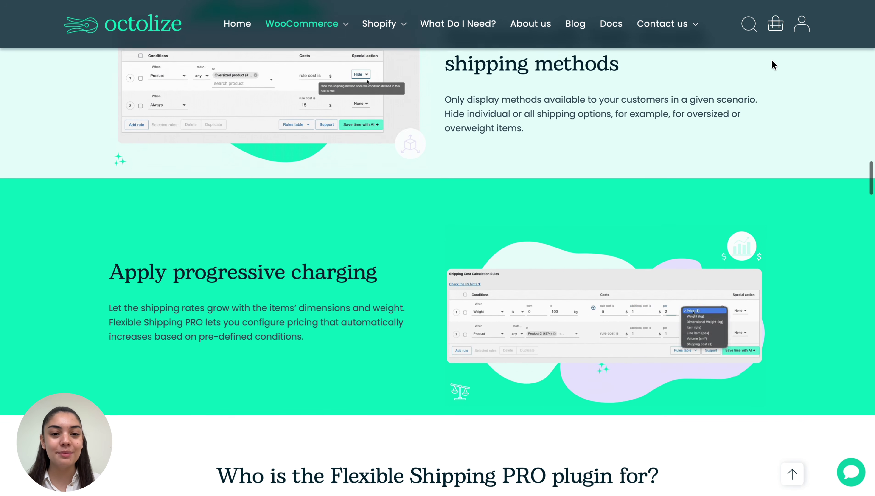
{"action": "scroll", "coordinate": [772, 61], "scroll_direction": "down", "scroll_amount": 3}
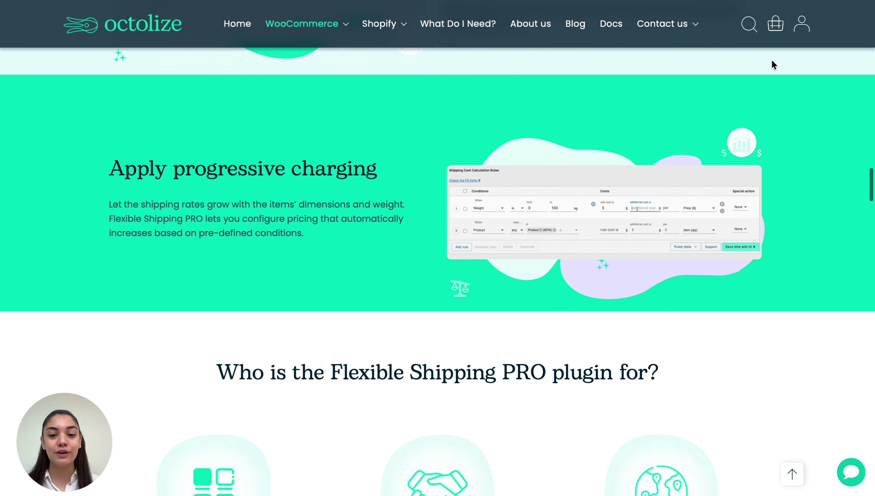
- Read which kinds of stores the Flexible Shipping PRO plugin is for and look over the customer reviews
{"action": "scroll", "coordinate": [772, 64], "scroll_direction": "down", "scroll_amount": 1}
{"action": "scroll", "coordinate": [771, 65], "scroll_direction": "down", "scroll_amount": 3}
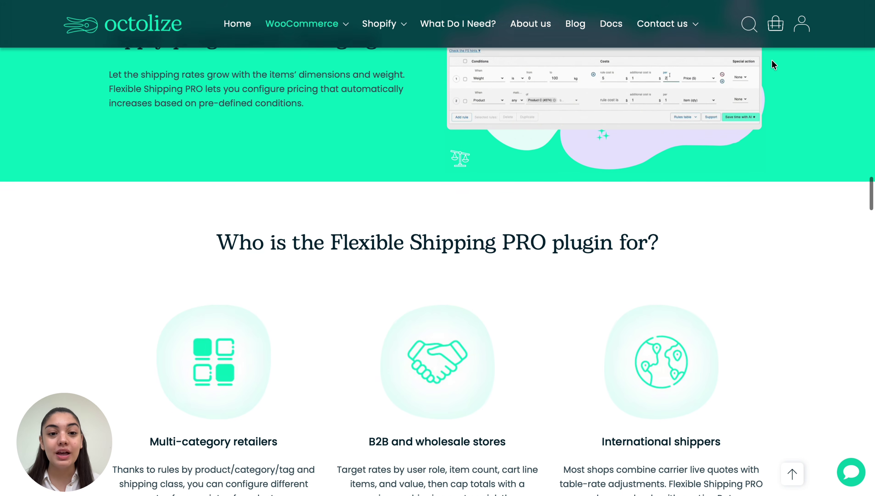
{"action": "scroll", "coordinate": [772, 65], "scroll_direction": "down", "scroll_amount": 3}
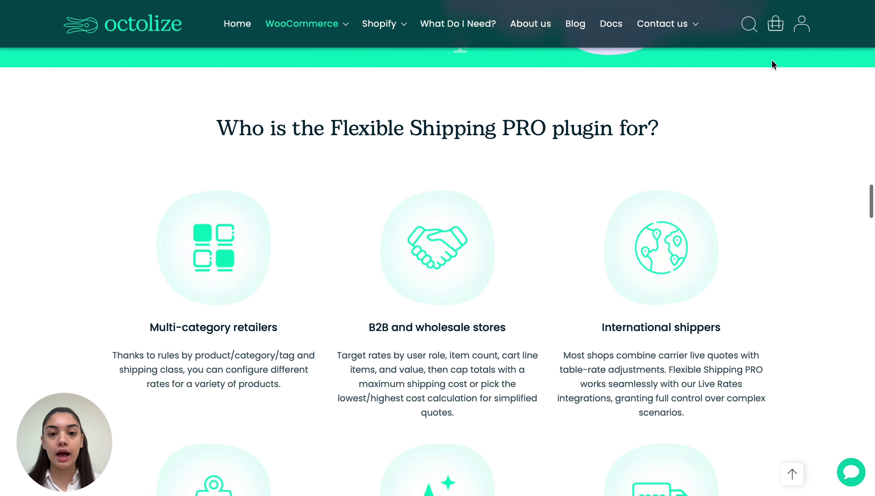
{"action": "scroll", "coordinate": [772, 64], "scroll_direction": "down", "scroll_amount": 3}
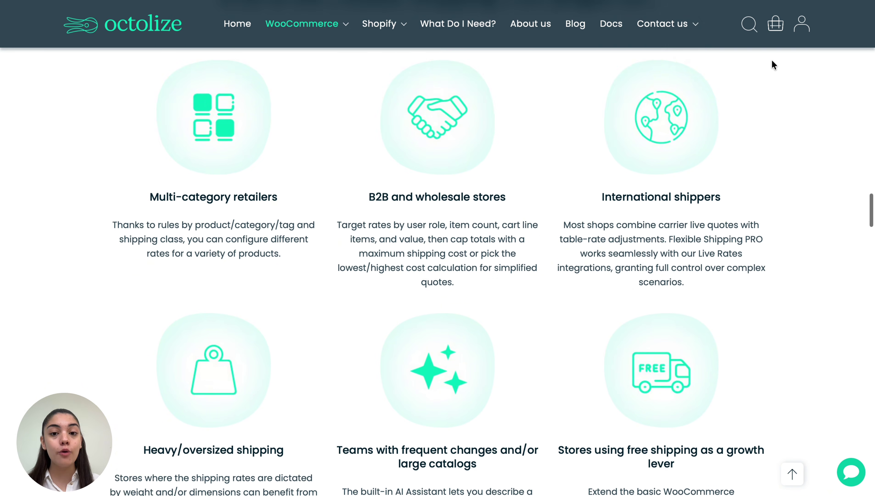
{"action": "scroll", "coordinate": [772, 61], "scroll_direction": "down", "scroll_amount": 3}
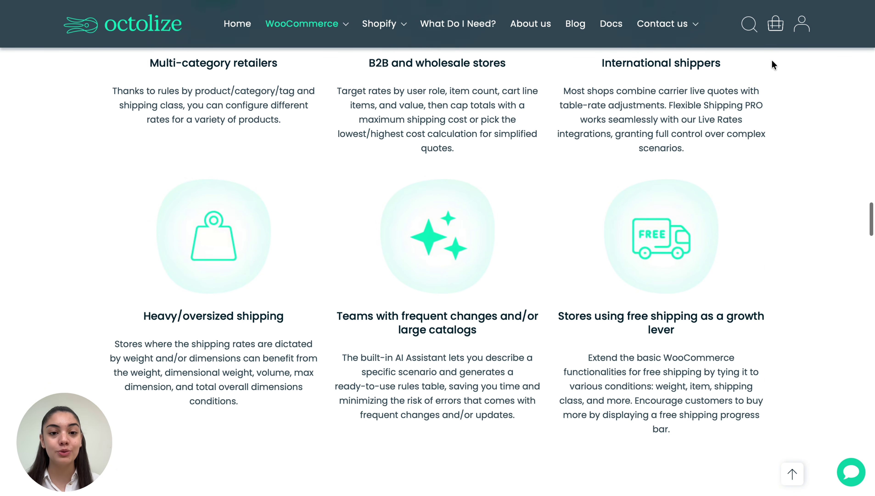
{"action": "scroll", "coordinate": [772, 61], "scroll_direction": "down", "scroll_amount": 3}
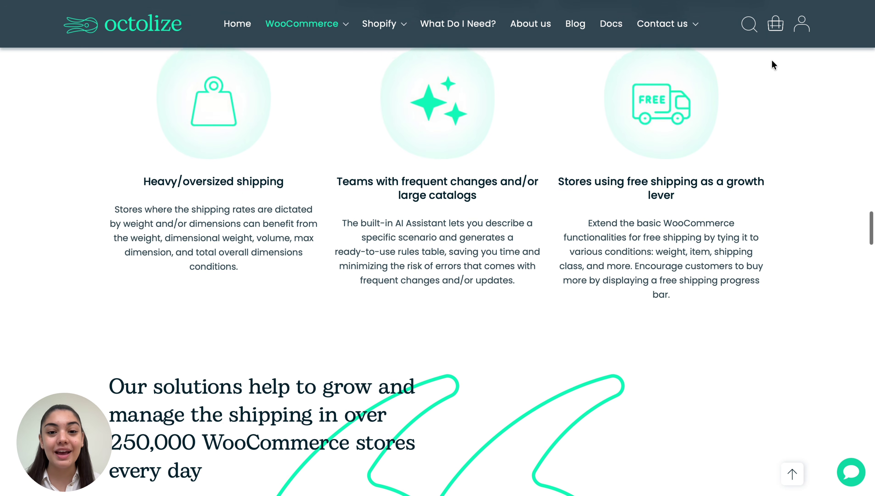
{"action": "scroll", "coordinate": [772, 60], "scroll_direction": "down", "scroll_amount": 3}
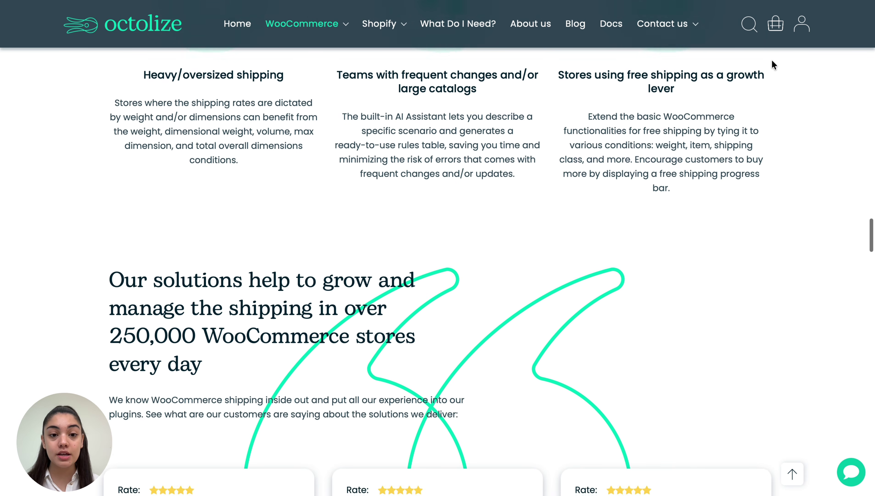
{"action": "scroll", "coordinate": [771, 60], "scroll_direction": "down", "scroll_amount": 3}
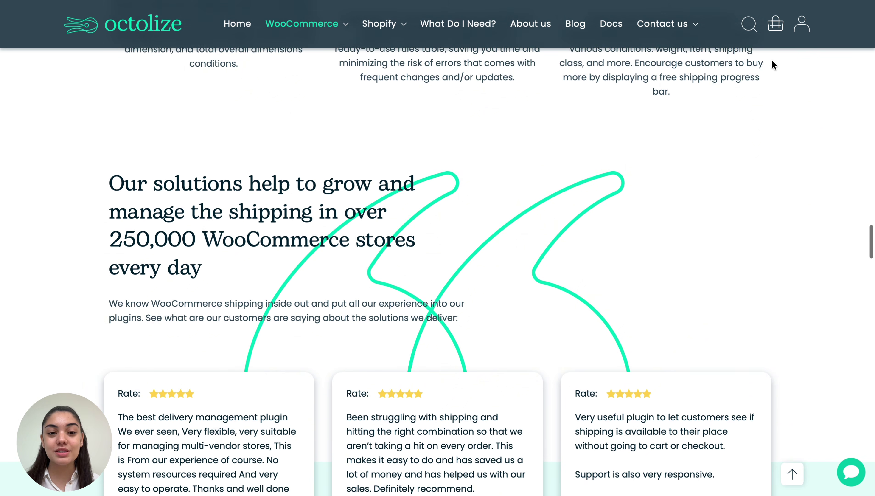
{"action": "scroll", "coordinate": [771, 59], "scroll_direction": "down", "scroll_amount": 6}
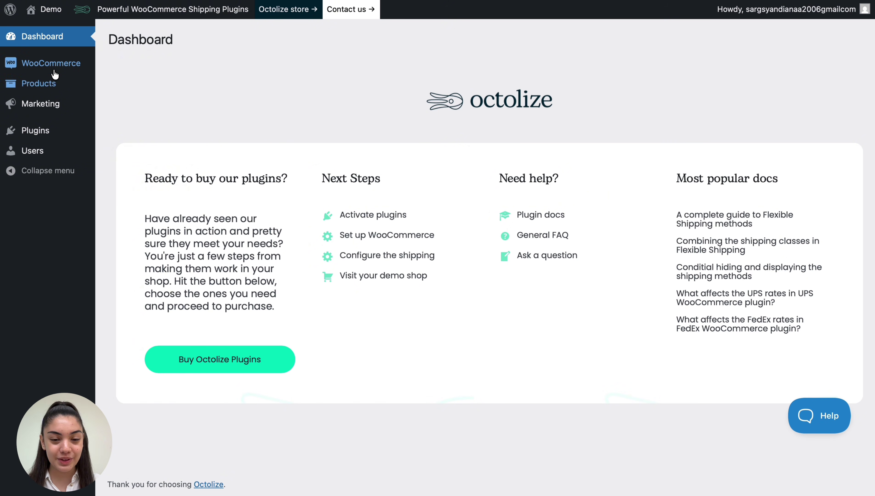
- In the WordPress demo dashboard, open the WooCommerce shipping settings showing the shipping zones
{"action": "mouse_move", "coordinate": [55, 66]}
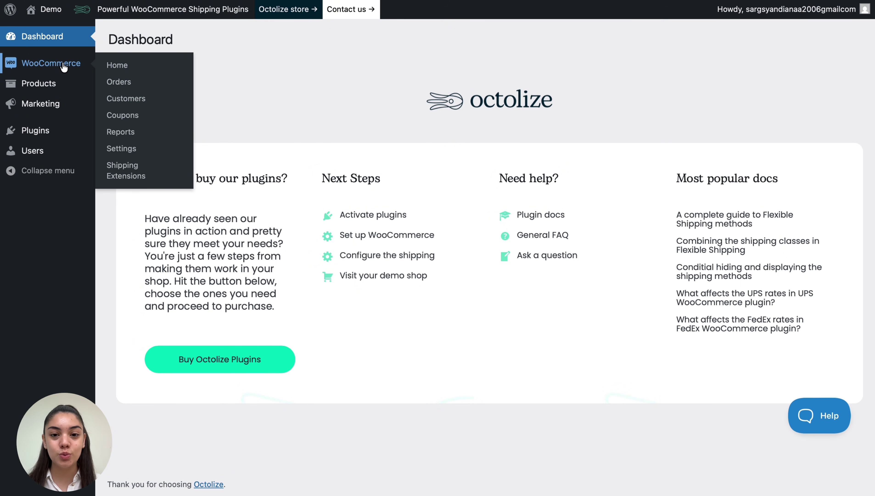
{"action": "left_click", "coordinate": [127, 150]}
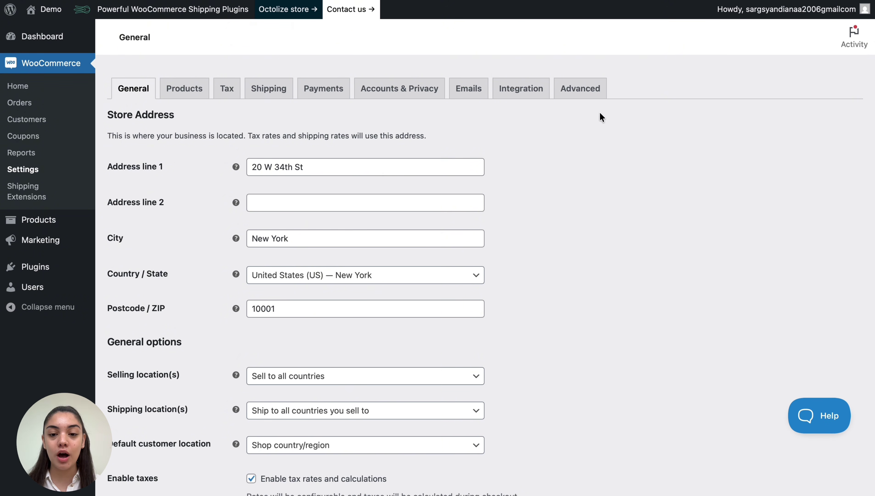
{"action": "left_click", "coordinate": [272, 89]}
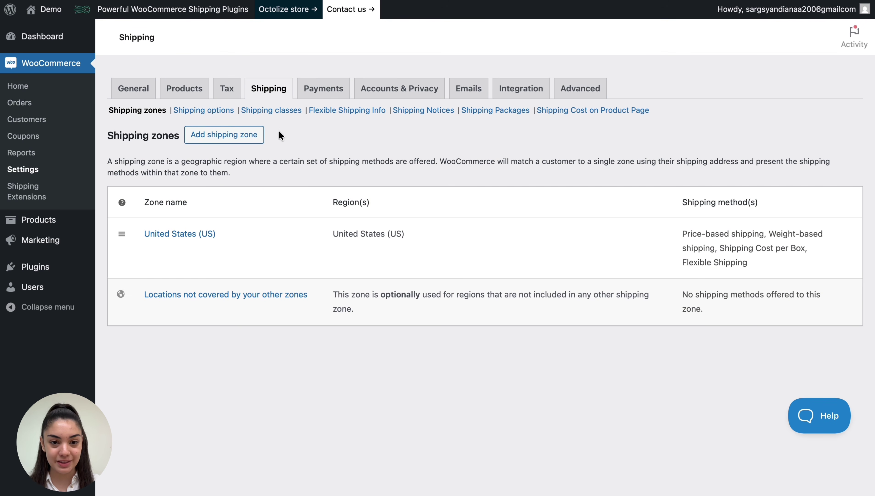
- Open the United States (US) shipping zone and look through the selectable countries and states in its zone regions
{"action": "mouse_move", "coordinate": [222, 247]}
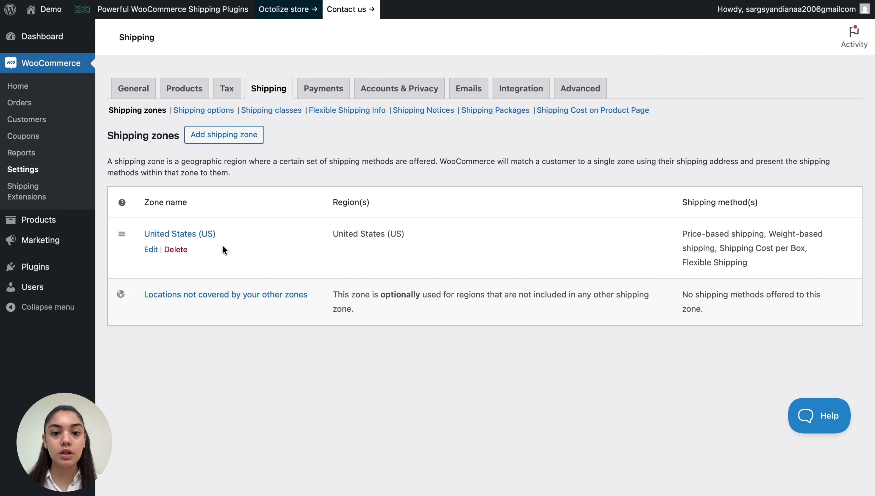
{"action": "left_click", "coordinate": [178, 237]}
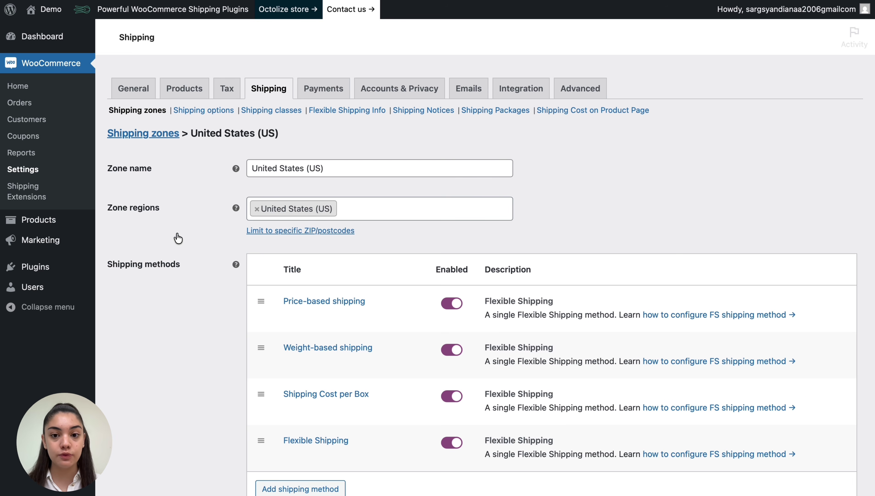
{"action": "scroll", "coordinate": [215, 216], "scroll_direction": "down", "scroll_amount": 1}
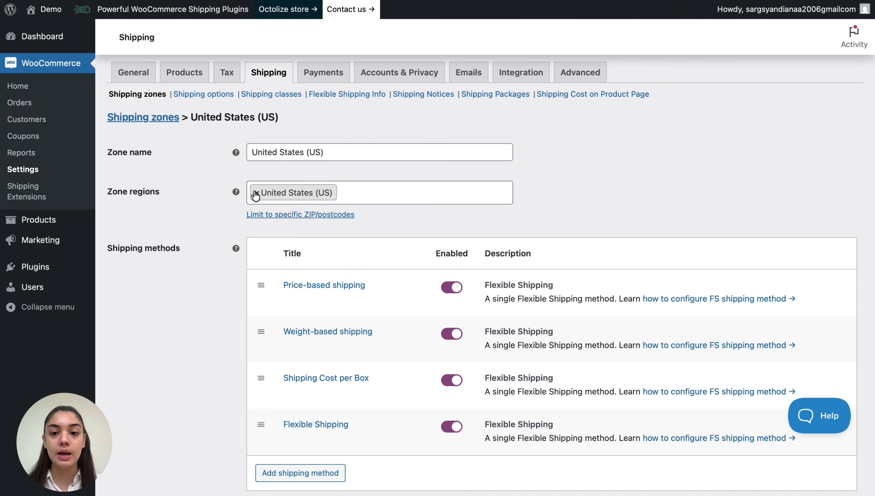
{"action": "left_click", "coordinate": [342, 192]}
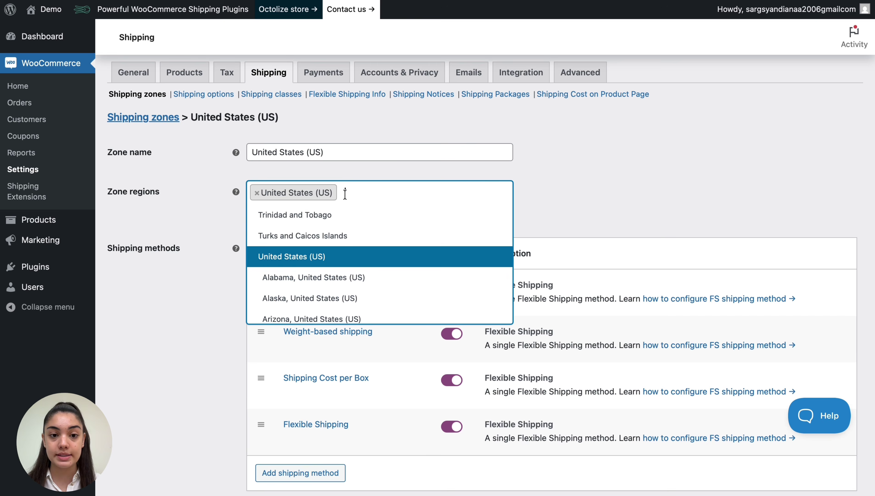
{"action": "scroll", "coordinate": [329, 276], "scroll_direction": "down", "scroll_amount": 15}
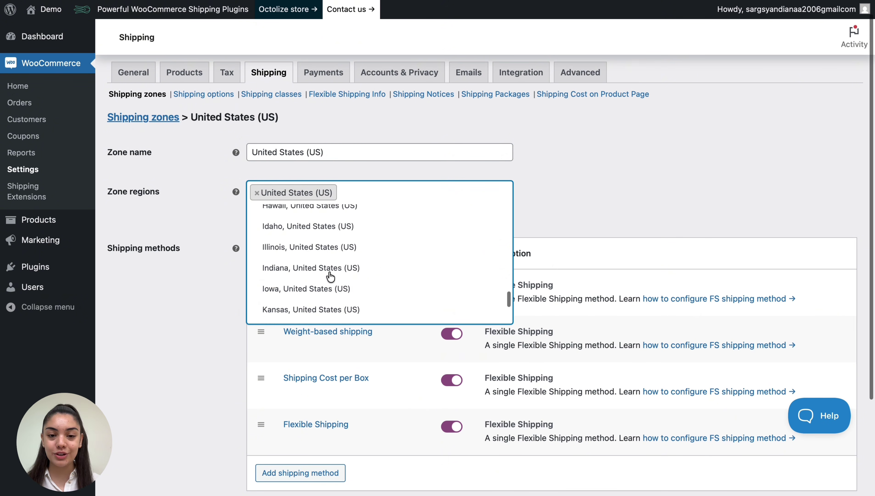
{"action": "scroll", "coordinate": [329, 276], "scroll_direction": "down", "scroll_amount": 5}
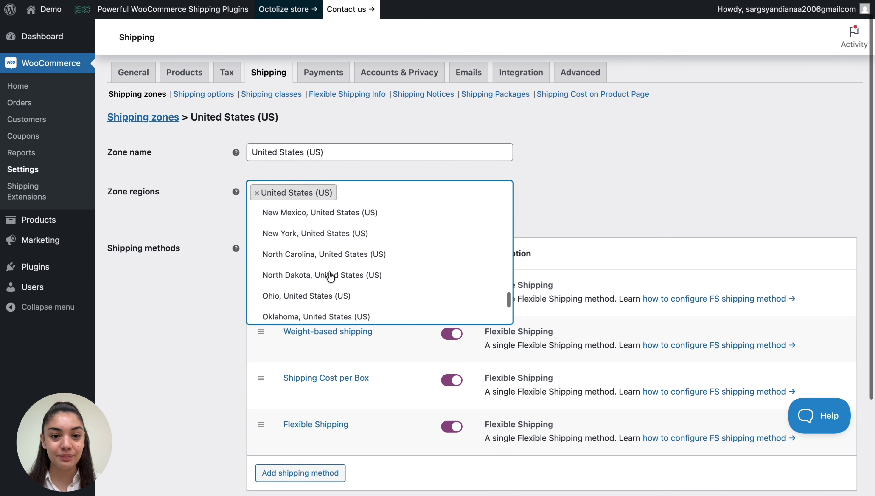
{"action": "scroll", "coordinate": [330, 276], "scroll_direction": "up", "scroll_amount": 18}
{"action": "scroll", "coordinate": [329, 276], "scroll_direction": "up", "scroll_amount": 5}
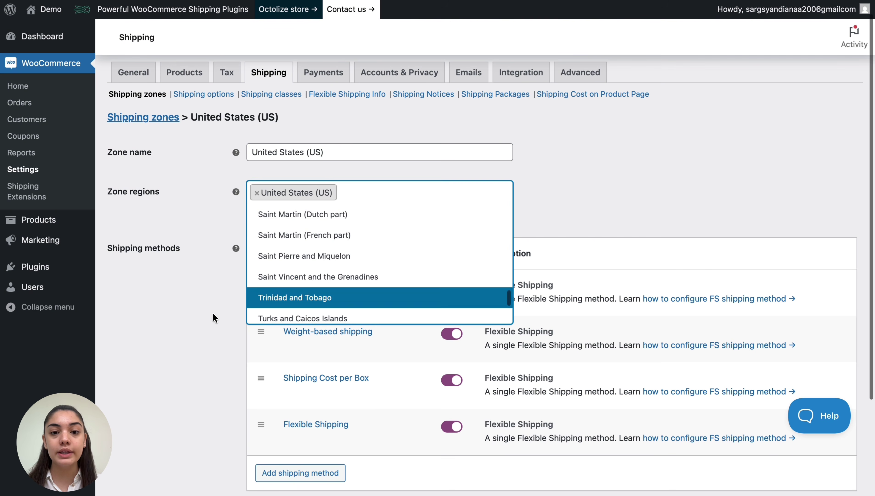
{"action": "left_click", "coordinate": [211, 313]}
- Open the United States zone's Flexible Shipping method and review its settings, from general, tax and free shipping options to the cost calculation rules
{"action": "scroll", "coordinate": [211, 313], "scroll_direction": "down", "scroll_amount": 1}
{"action": "scroll", "coordinate": [212, 313], "scroll_direction": "down", "scroll_amount": 3}
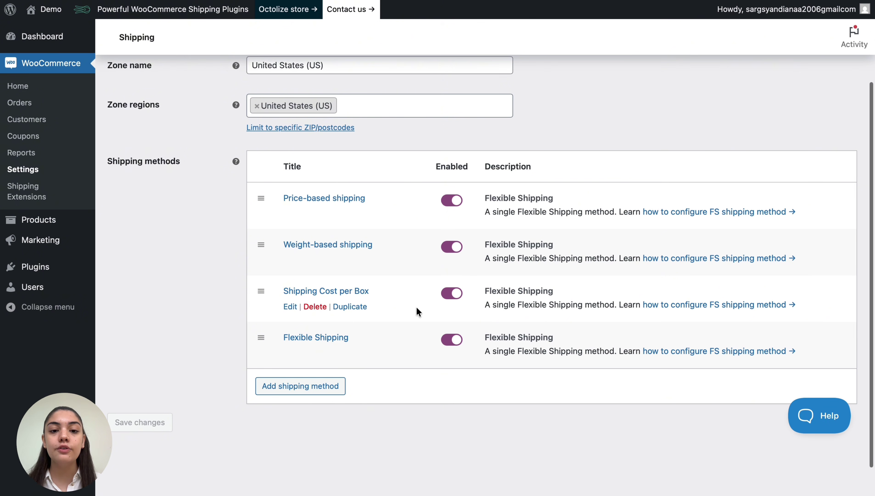
{"action": "mouse_move", "coordinate": [315, 361]}
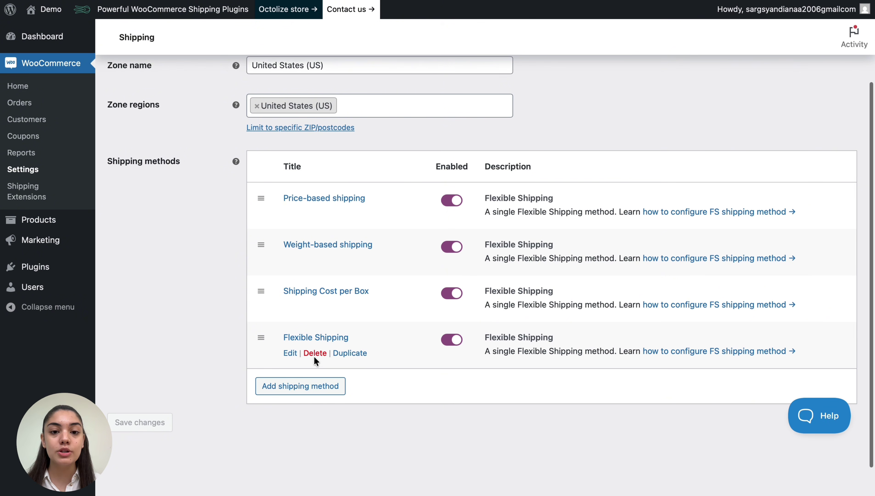
{"action": "left_click", "coordinate": [312, 339]}
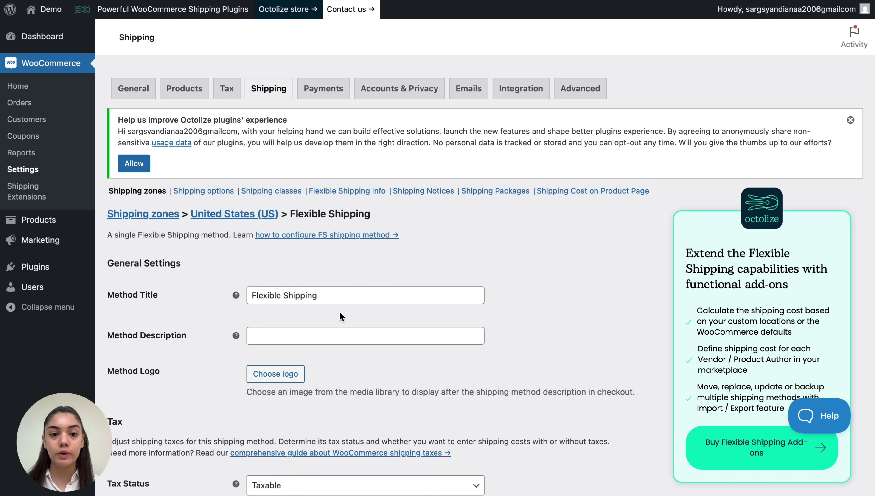
{"action": "scroll", "coordinate": [448, 239], "scroll_direction": "down", "scroll_amount": 9}
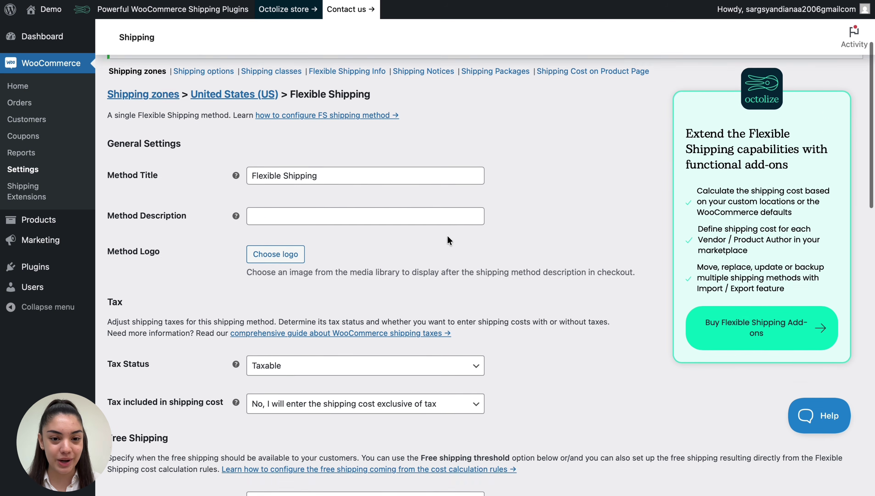
{"action": "scroll", "coordinate": [448, 239], "scroll_direction": "down", "scroll_amount": 9}
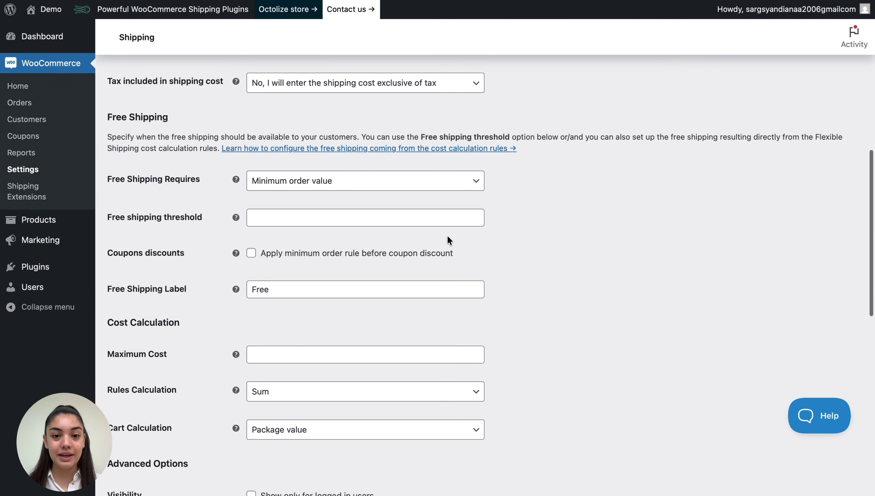
{"action": "scroll", "coordinate": [448, 236], "scroll_direction": "down", "scroll_amount": 8}
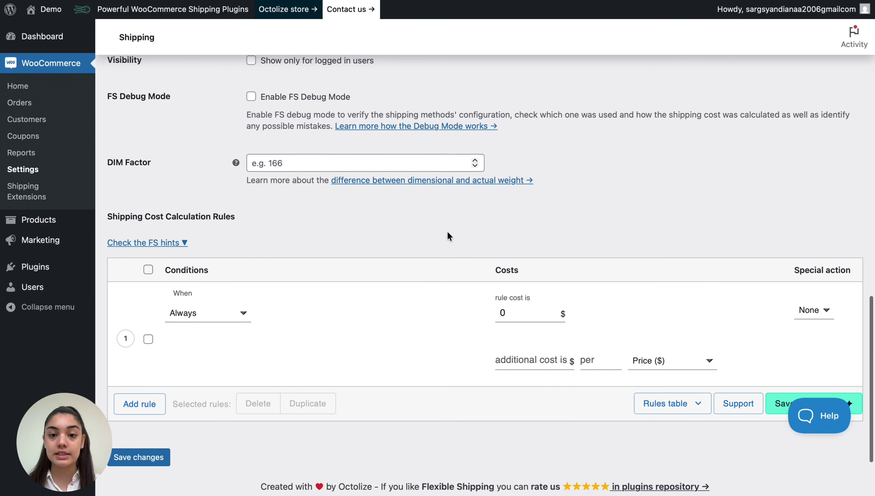
{"action": "scroll", "coordinate": [448, 232], "scroll_direction": "down", "scroll_amount": 1}
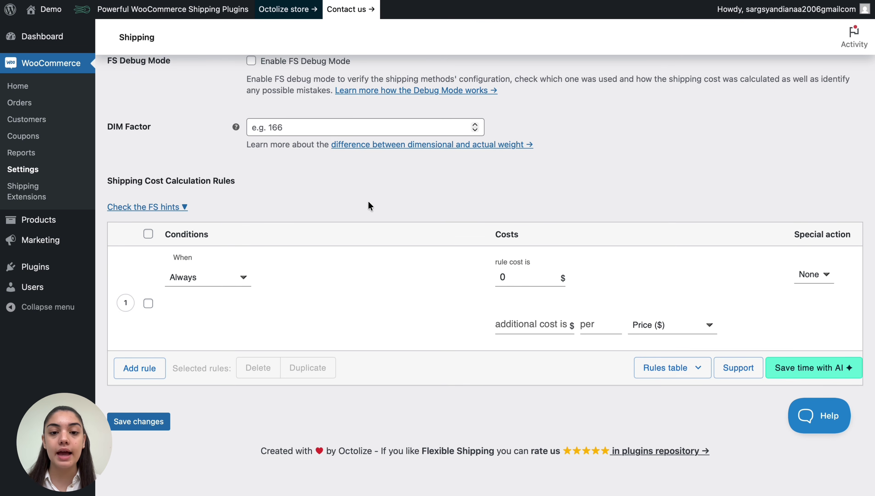
{"action": "scroll", "coordinate": [380, 194], "scroll_direction": "up", "scroll_amount": 7}
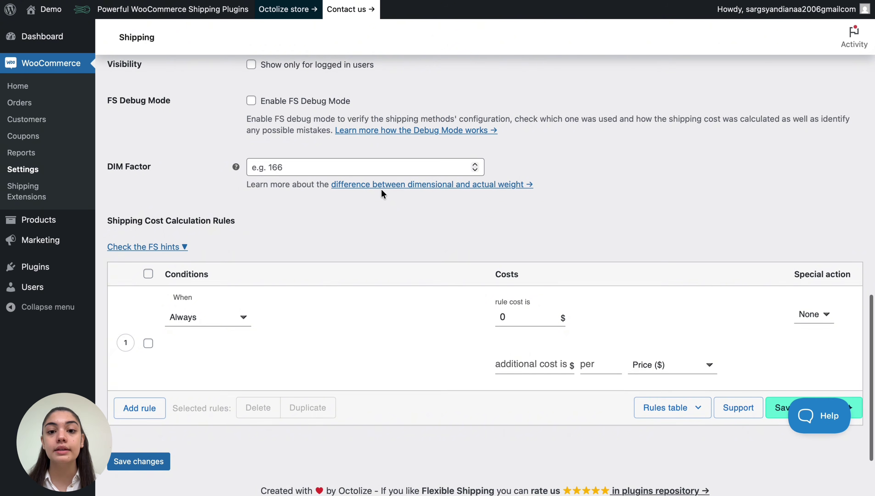
{"action": "scroll", "coordinate": [381, 193], "scroll_direction": "up", "scroll_amount": 12}
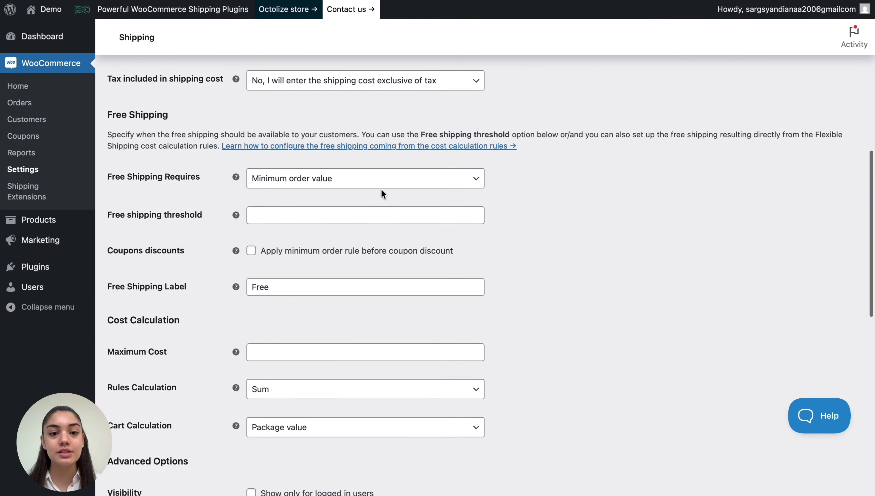
{"action": "scroll", "coordinate": [382, 194], "scroll_direction": "up", "scroll_amount": 7}
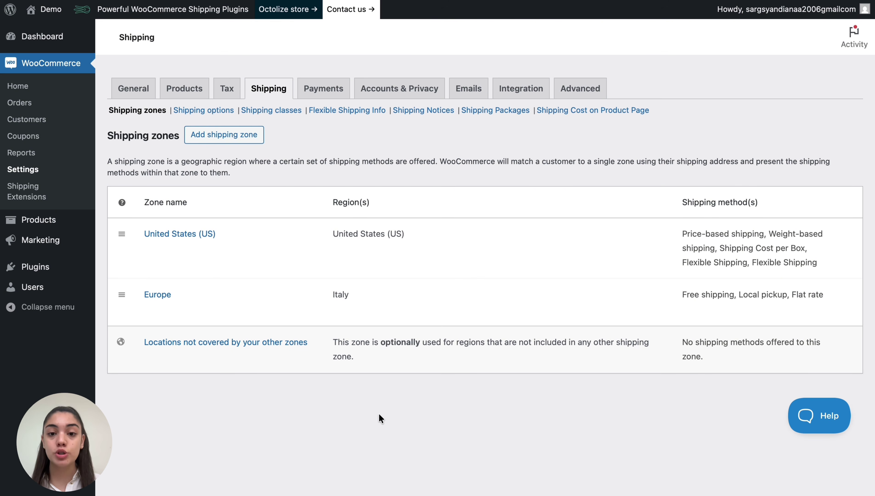
- Open the Europe shipping zone and add a Flexible Shipping method to it
{"action": "left_click", "coordinate": [153, 294]}
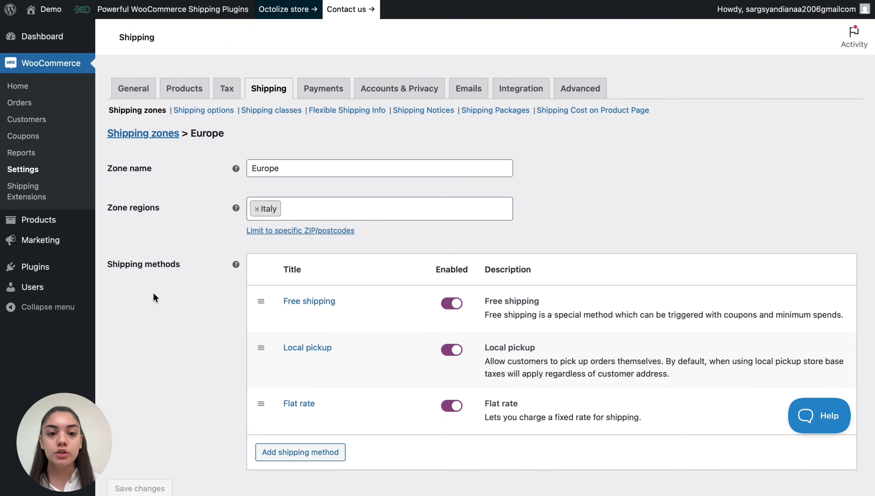
{"action": "scroll", "coordinate": [153, 294], "scroll_direction": "down", "scroll_amount": 3}
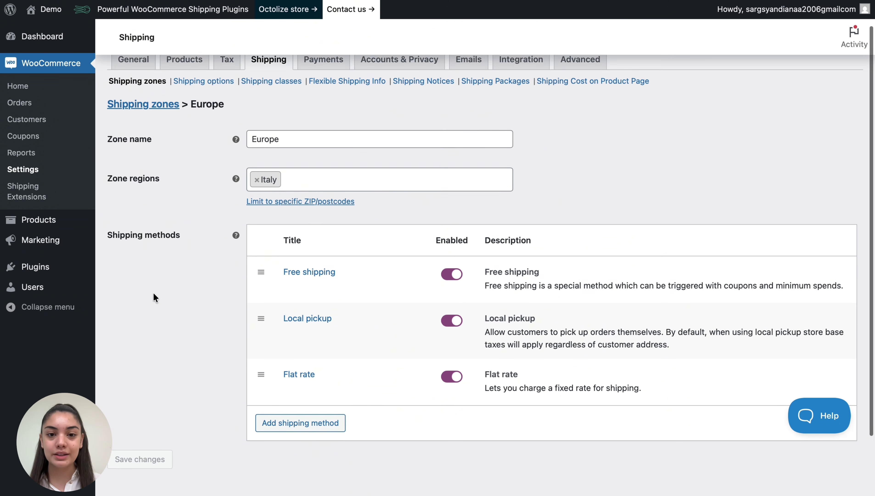
{"action": "left_click", "coordinate": [307, 391]}
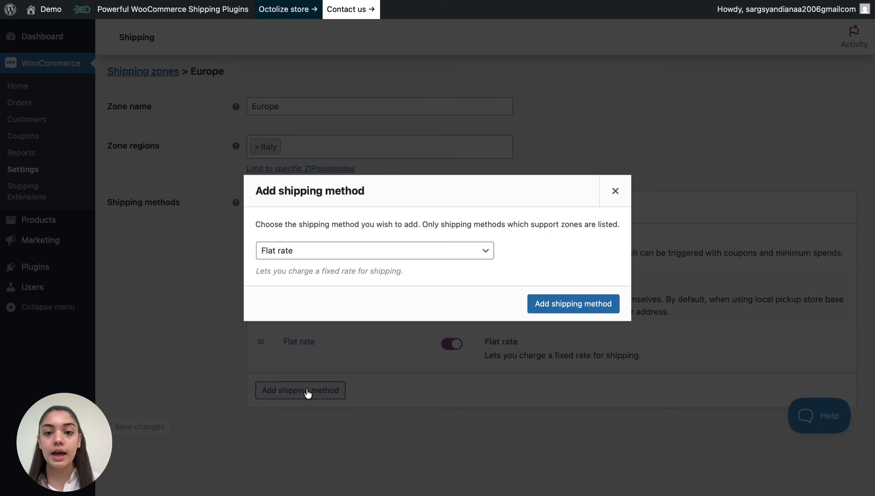
{"action": "left_click", "coordinate": [317, 251]}
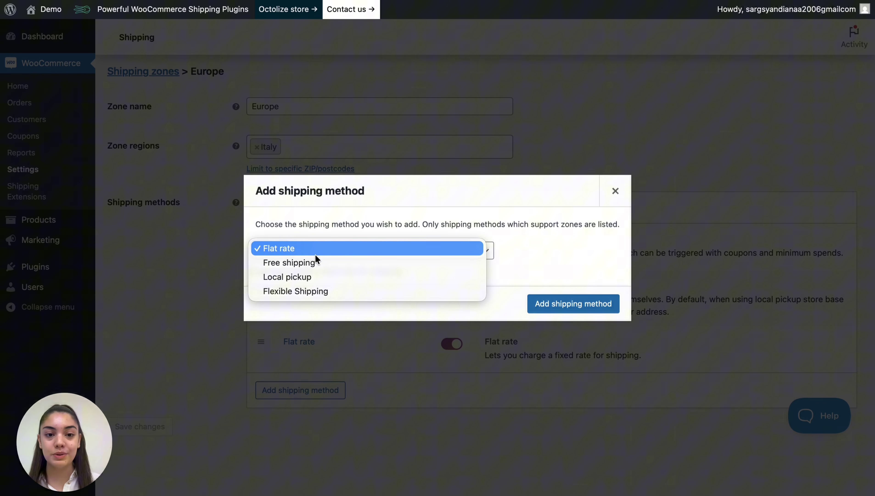
{"action": "left_click", "coordinate": [310, 291]}
{"action": "left_click", "coordinate": [530, 306]}
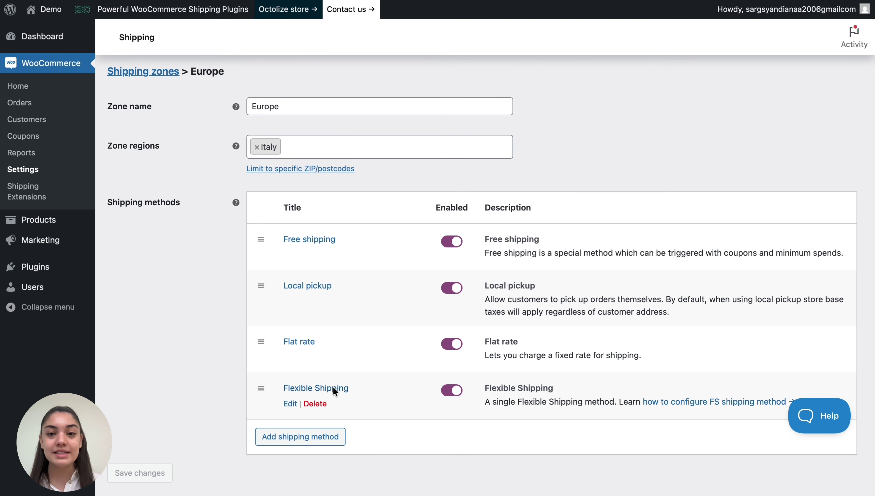
- Open the Europe zone's Flexible Shipping method and set the first cost calculation rule's condition to Shipping cost
{"action": "left_click", "coordinate": [333, 388]}
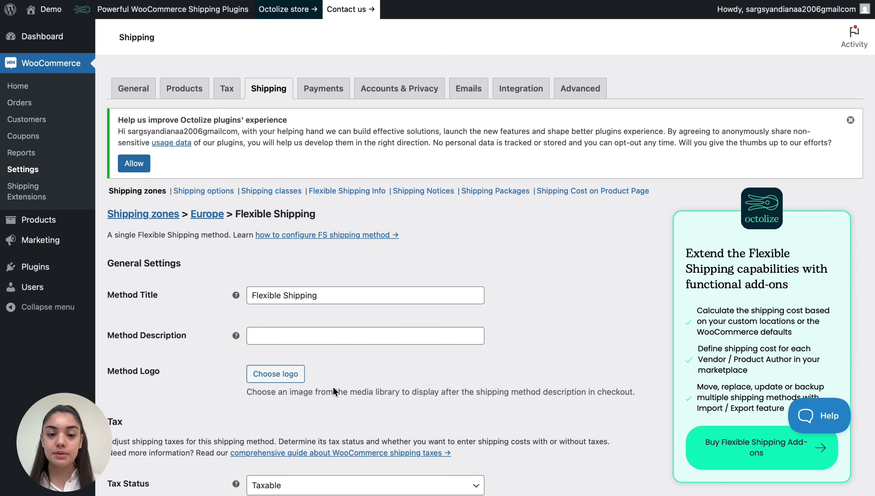
{"action": "scroll", "coordinate": [334, 391], "scroll_direction": "down", "scroll_amount": 10}
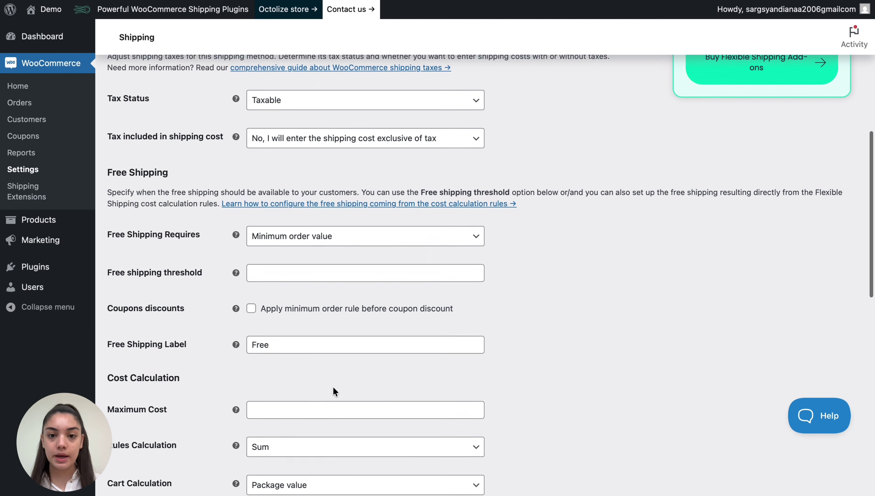
{"action": "scroll", "coordinate": [333, 387], "scroll_direction": "down", "scroll_amount": 8}
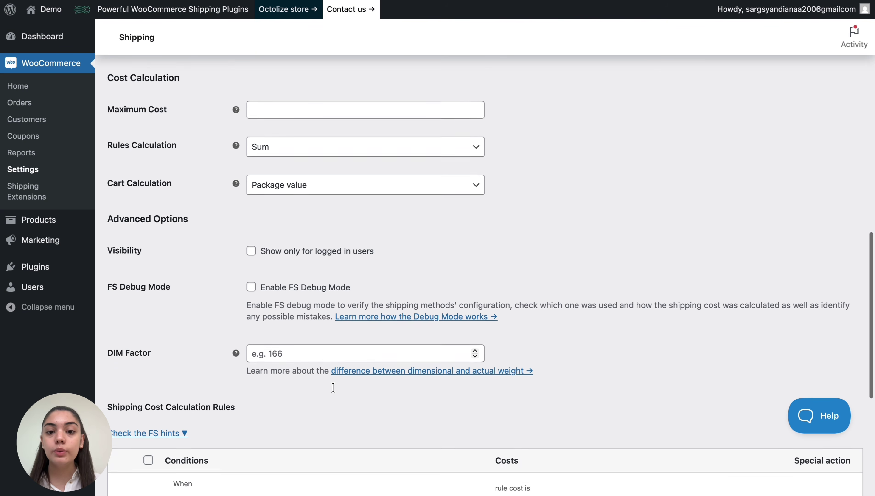
{"action": "scroll", "coordinate": [333, 387], "scroll_direction": "down", "scroll_amount": 6}
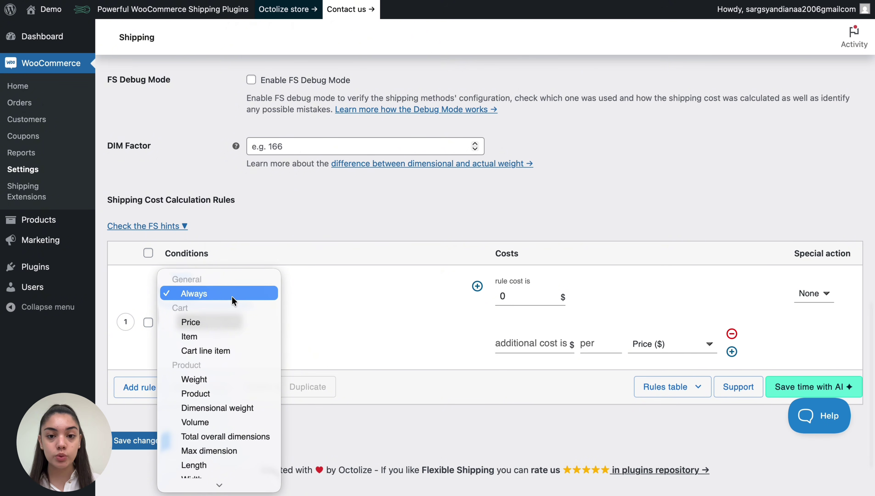
{"action": "scroll", "coordinate": [227, 340], "scroll_direction": "down", "scroll_amount": 5}
{"action": "scroll", "coordinate": [227, 340], "scroll_direction": "down", "scroll_amount": 5}
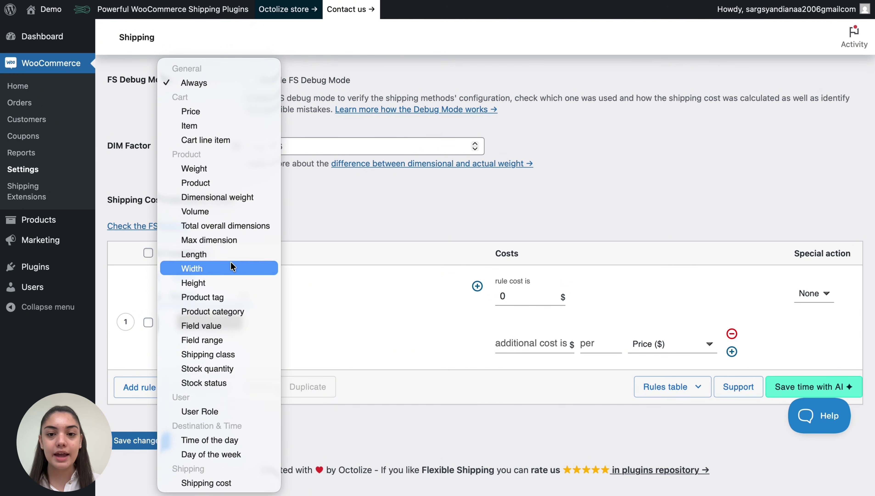
{"action": "left_click", "coordinate": [217, 486]}
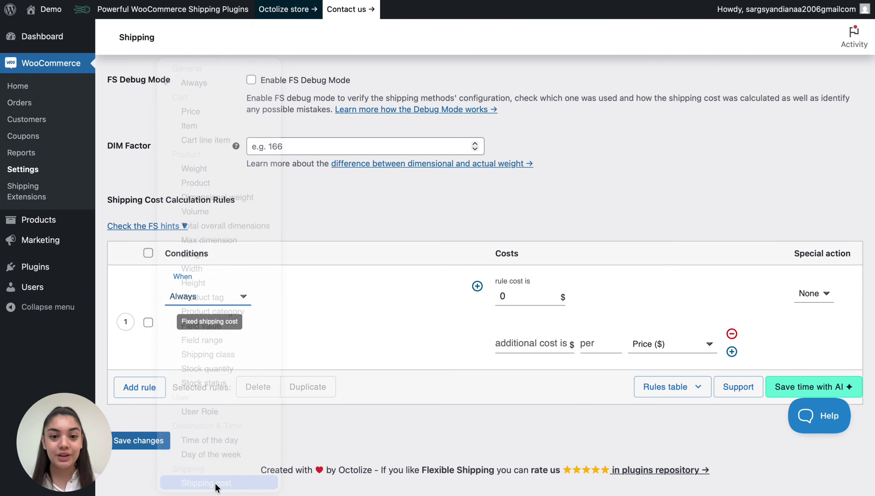
- Add a second shipping cost calculation rule with the condition set to Weight
{"action": "left_click", "coordinate": [139, 386]}
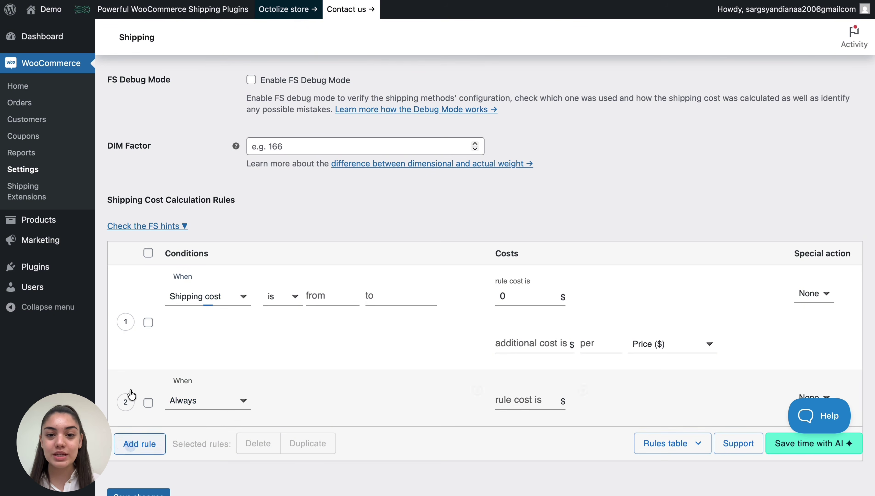
{"action": "left_click", "coordinate": [194, 402]}
{"action": "scroll", "coordinate": [207, 406], "scroll_direction": "down", "scroll_amount": 5}
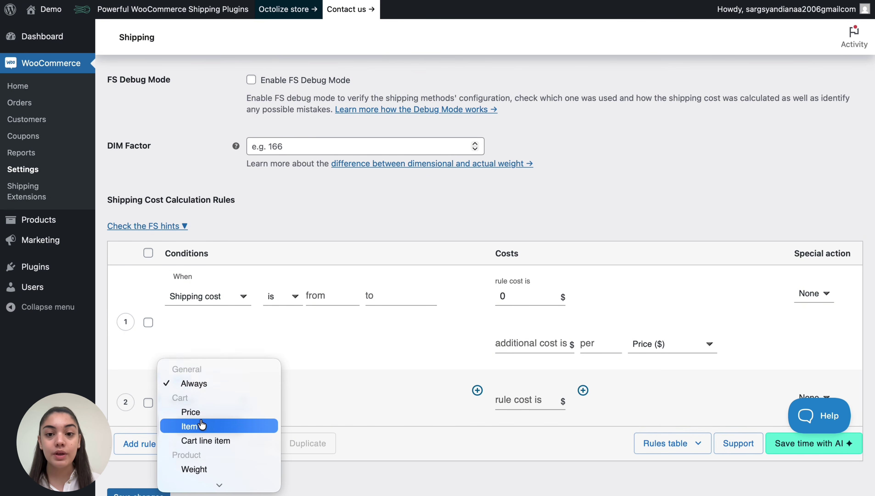
{"action": "left_click", "coordinate": [198, 412]}
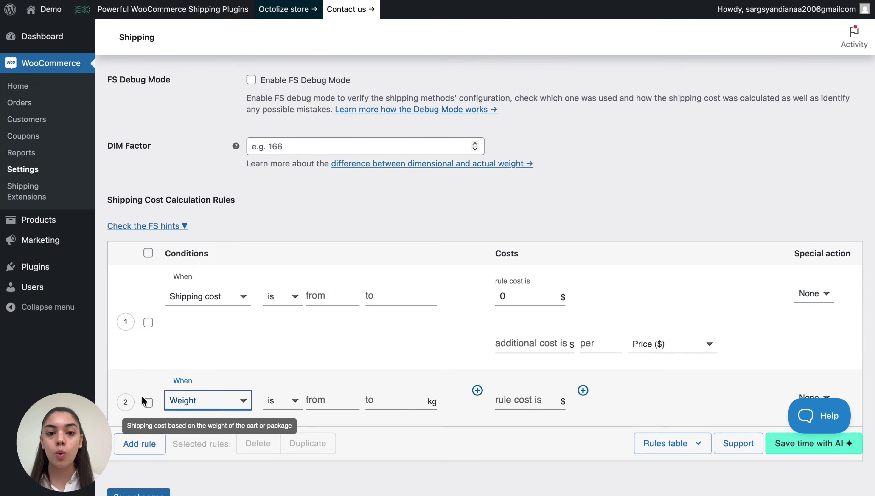
- Add a third cost calculation rule with the Cart line item condition, plus a fourth rule with the default Always condition
{"action": "left_click", "coordinate": [128, 445]}
{"action": "scroll", "coordinate": [225, 413], "scroll_direction": "down", "scroll_amount": 3}
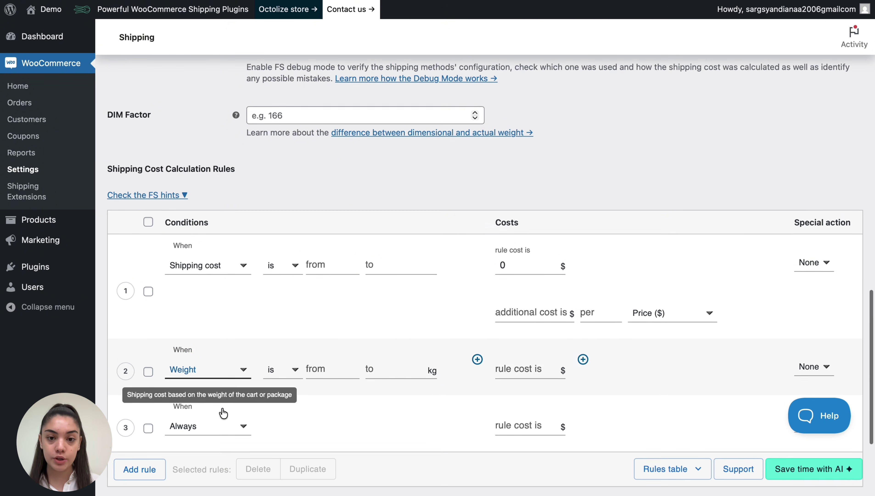
{"action": "left_click", "coordinate": [225, 350]}
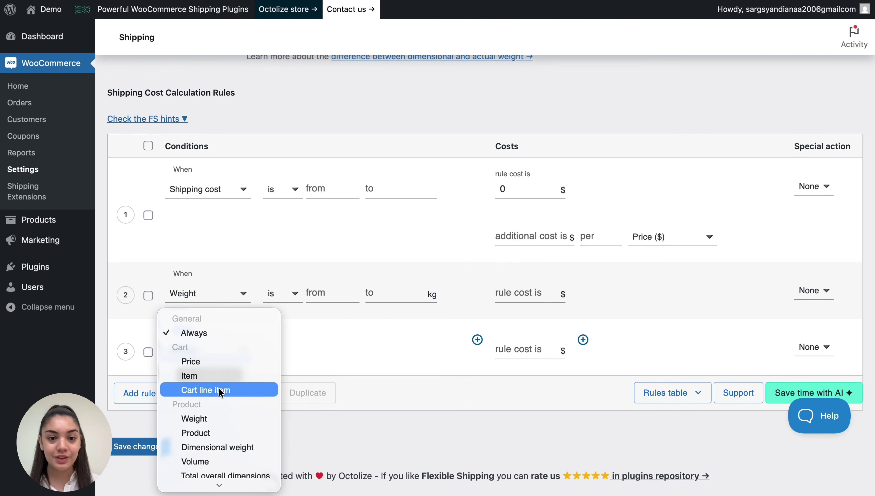
{"action": "left_click", "coordinate": [219, 388]}
{"action": "left_click", "coordinate": [134, 393]}
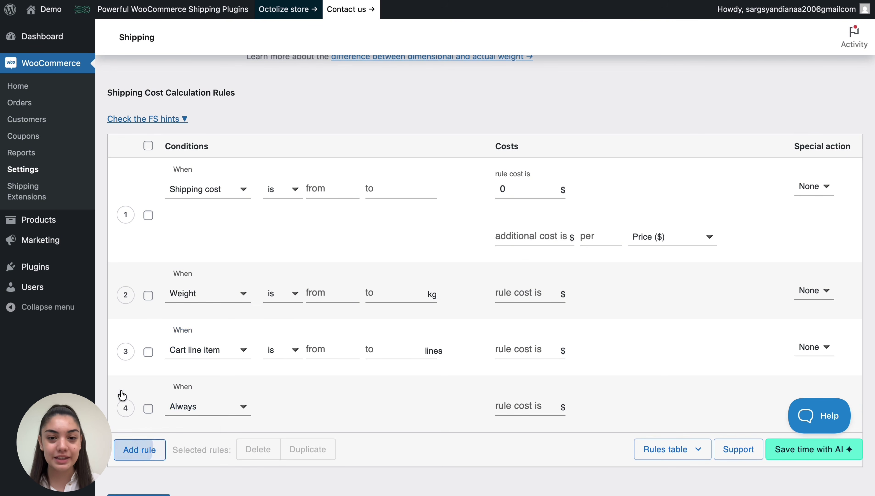
{"action": "scroll", "coordinate": [313, 383], "scroll_direction": "up", "scroll_amount": 5}
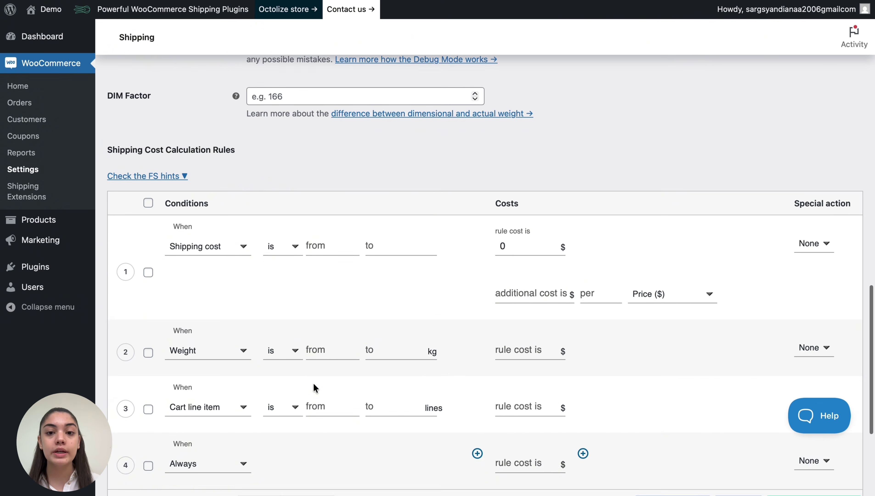
{"action": "scroll", "coordinate": [313, 383], "scroll_direction": "down", "scroll_amount": 7}
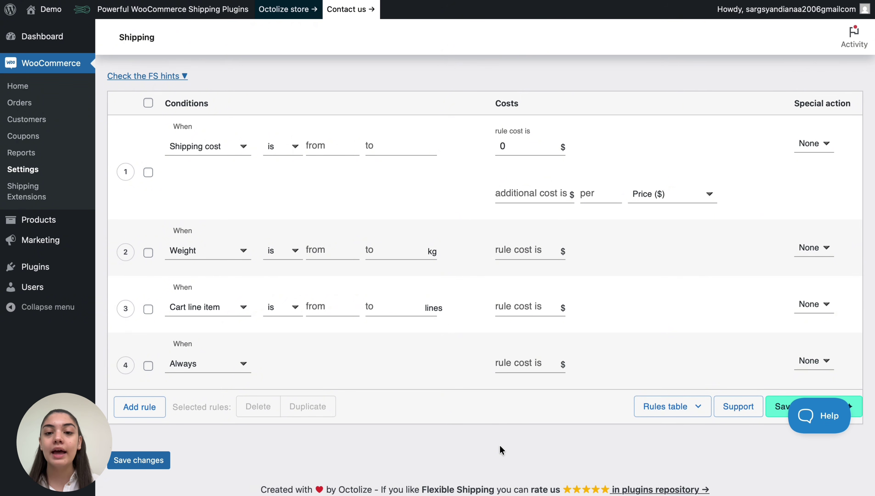
{"action": "scroll", "coordinate": [499, 446], "scroll_direction": "up", "scroll_amount": 20}
{"action": "scroll", "coordinate": [501, 447], "scroll_direction": "up", "scroll_amount": 20}
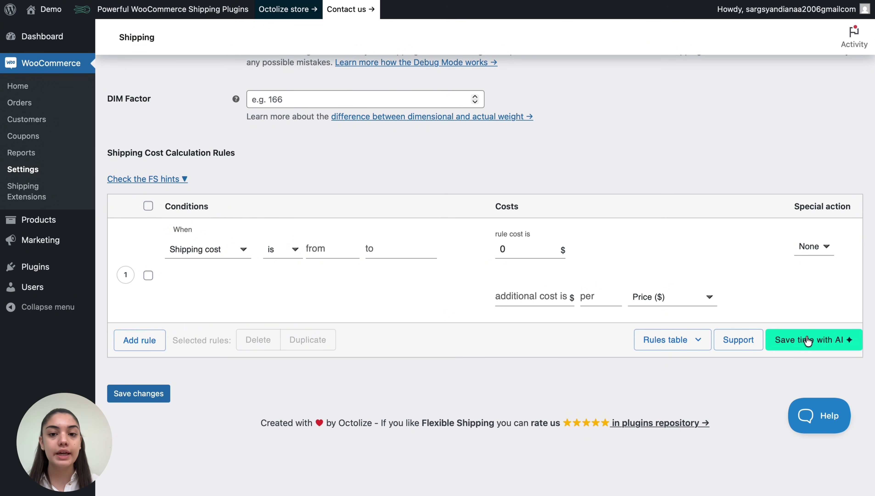
- Ask the AI assistant to "Create a shipping rule where orders under 5kg have a shipping cost of 10$" and apply its recommended configuration
{"action": "left_click", "coordinate": [791, 339]}
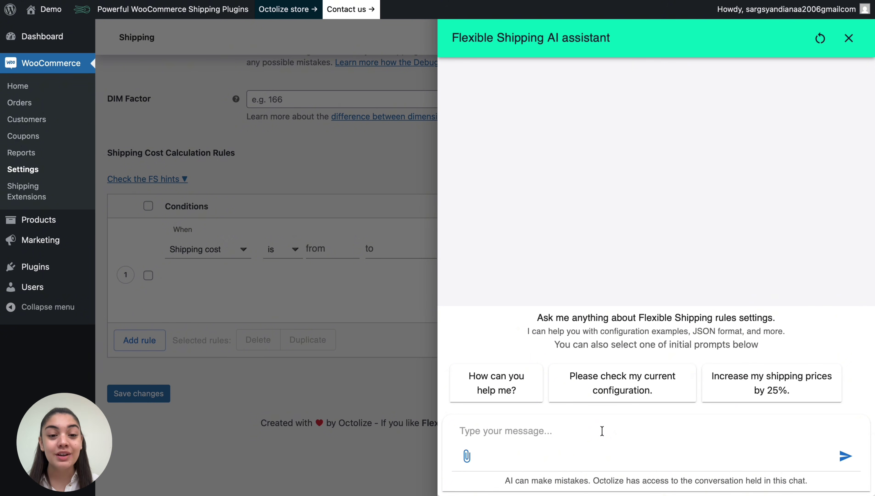
{"action": "type", "text": "Crea"}
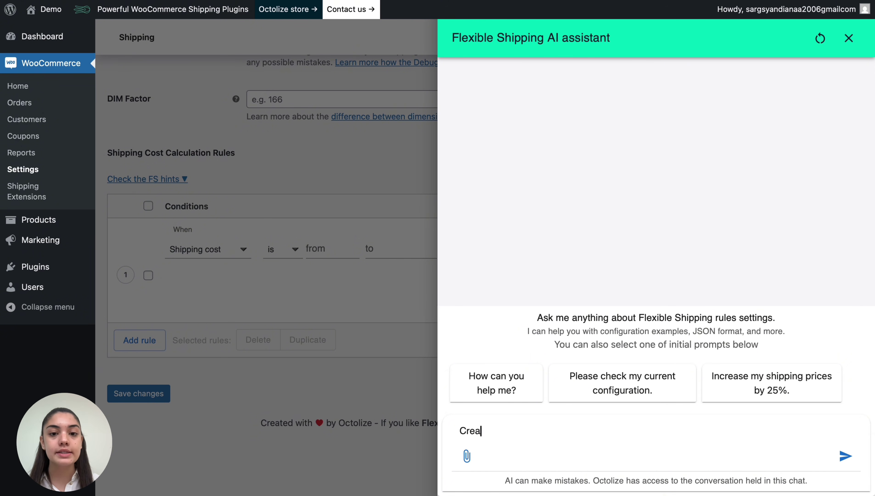
{"action": "type", "text": "te a shipping rul"}
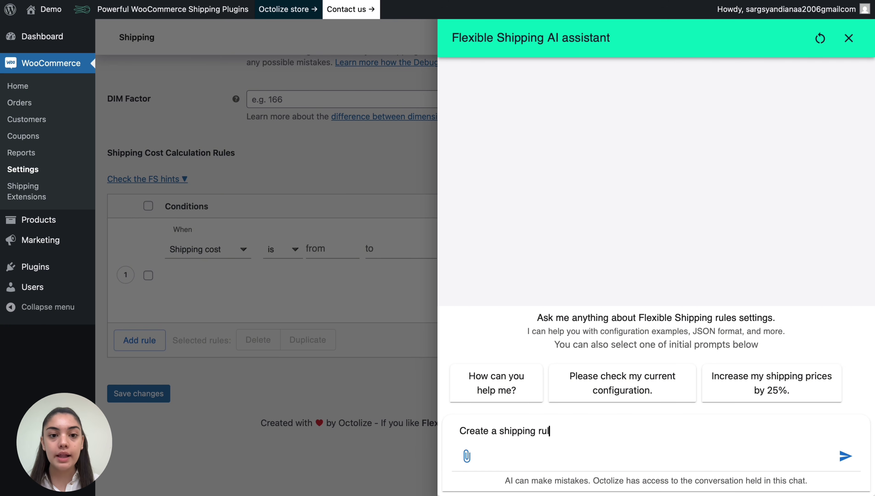
{"action": "type", "text": "e where orders "}
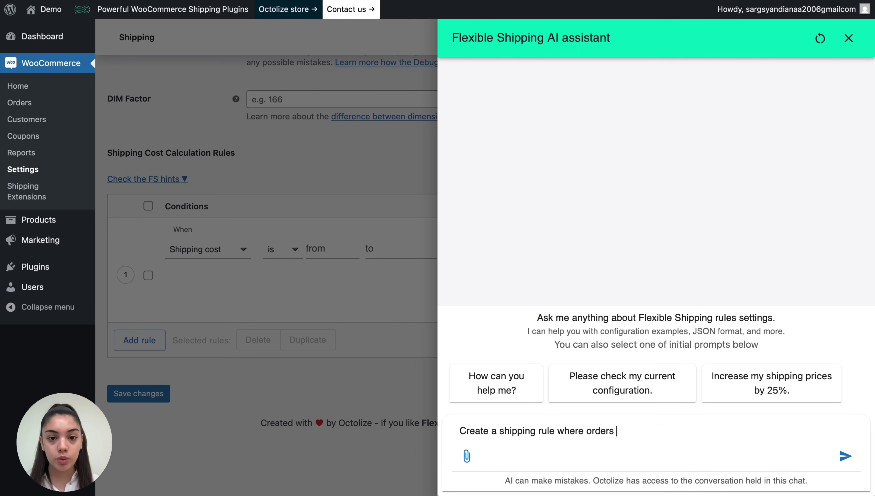
{"action": "type", "text": "under 5kg ha"}
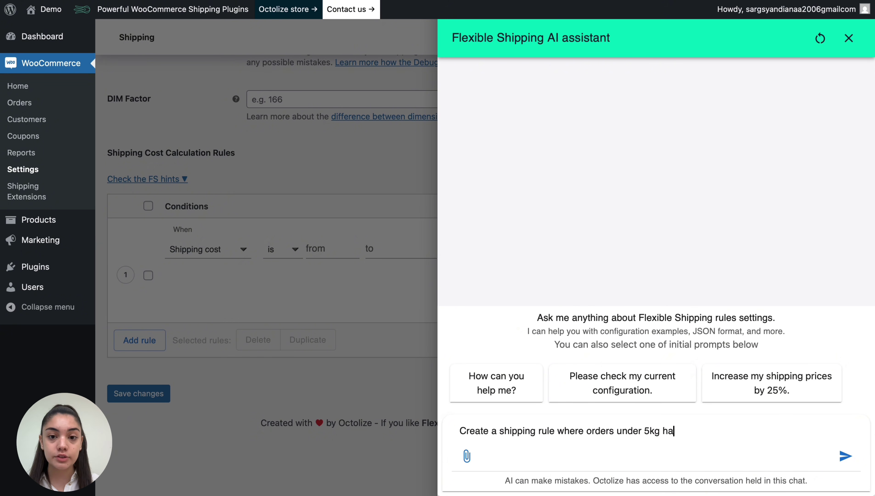
{"action": "type", "text": "ve a shipping "}
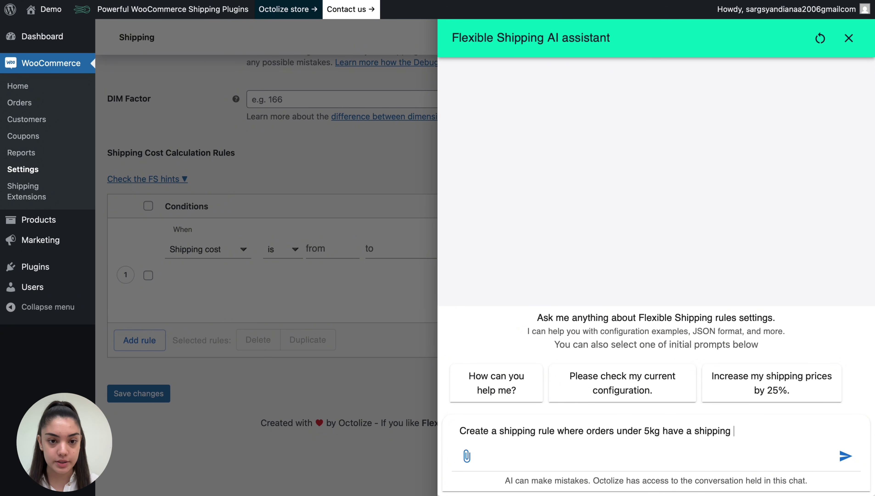
{"action": "type", "text": "cost of 10$"}
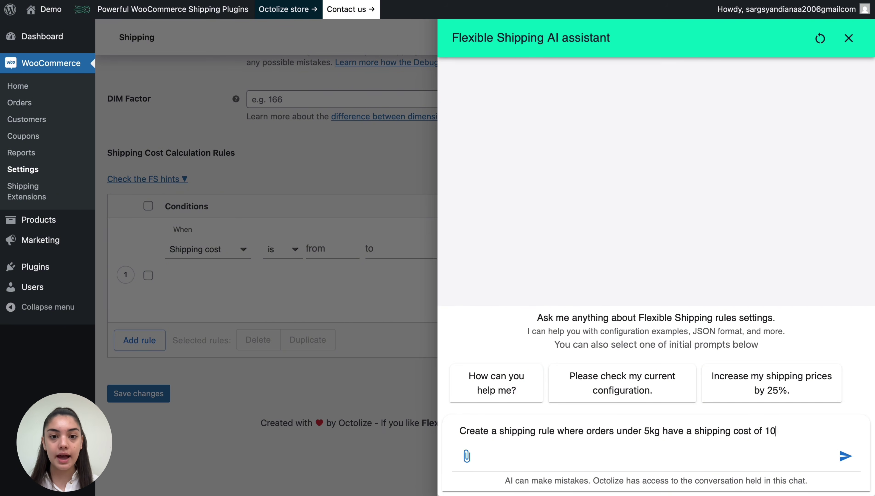
{"action": "left_click", "coordinate": [845, 456]}
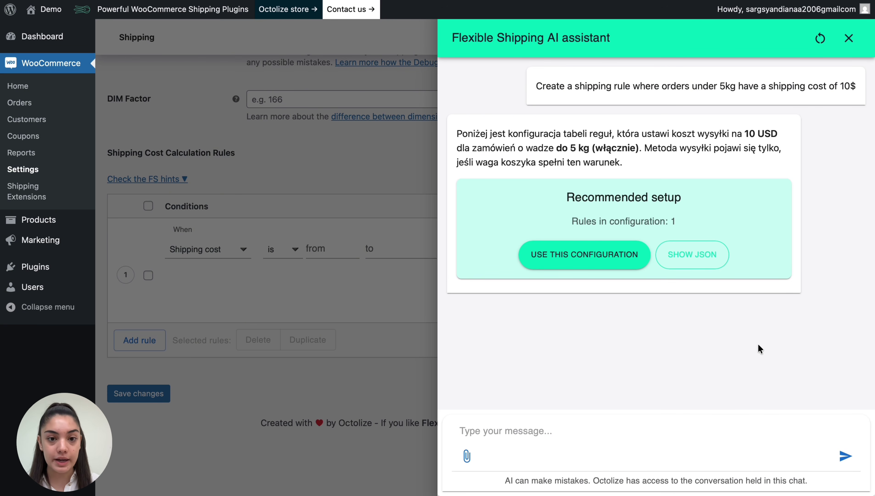
{"action": "left_click", "coordinate": [604, 258]}
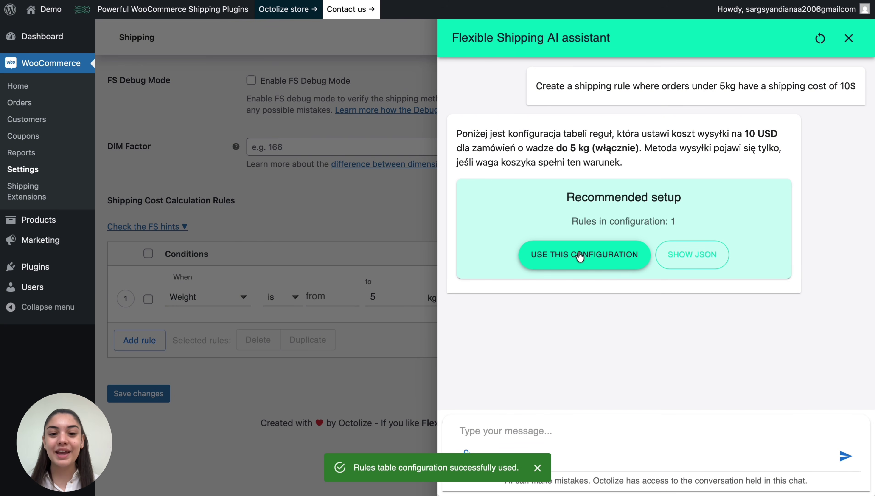
{"action": "left_click", "coordinate": [848, 38]}
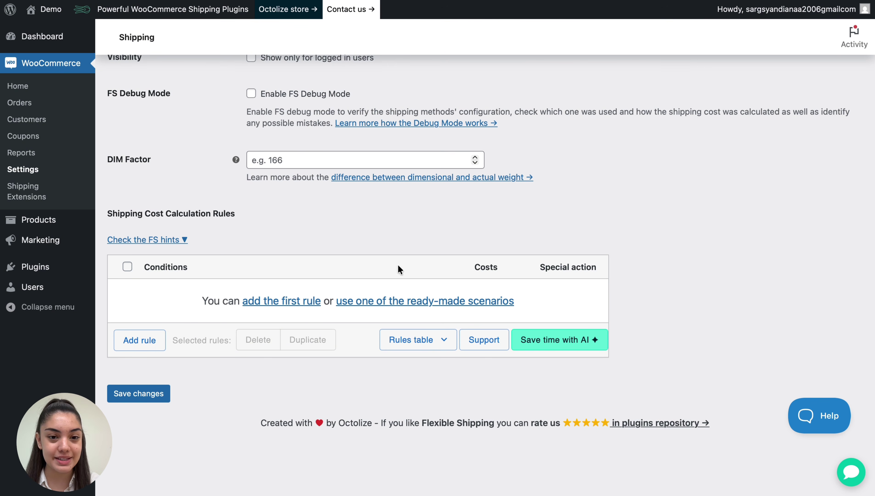
- Add a first cost calculation rule for Weight from 0 to 5 kg with a rule cost of $10
{"action": "left_click", "coordinate": [136, 339]}
{"action": "left_click", "coordinate": [216, 309]}
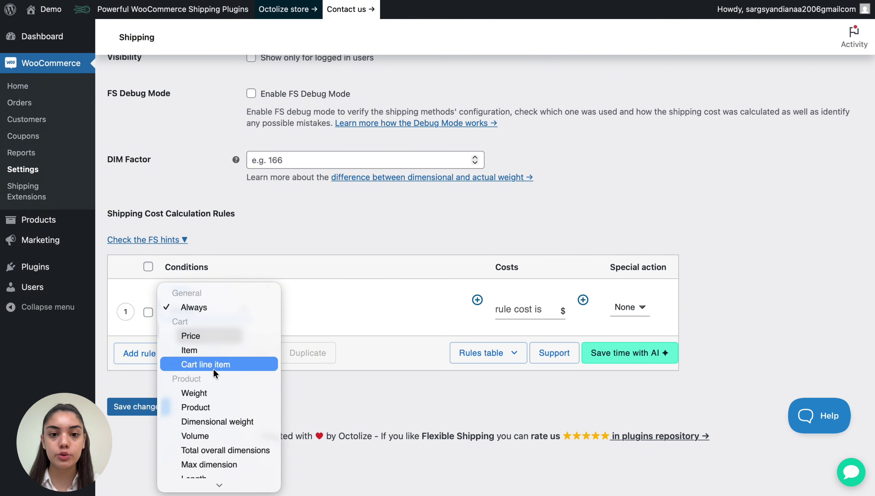
{"action": "left_click", "coordinate": [194, 393]}
{"action": "left_click", "coordinate": [320, 310]}
{"action": "type", "text": "0"}
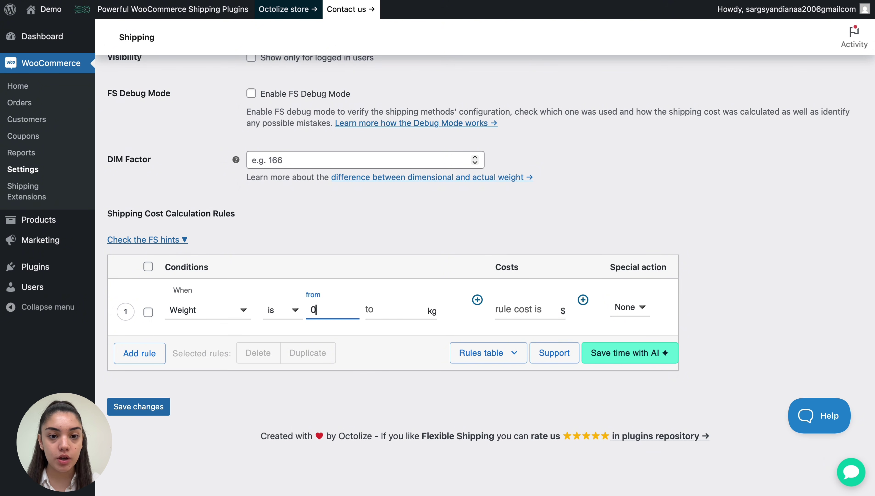
{"action": "left_click", "coordinate": [396, 310]}
{"action": "type", "text": "5"}
{"action": "left_click", "coordinate": [502, 307]}
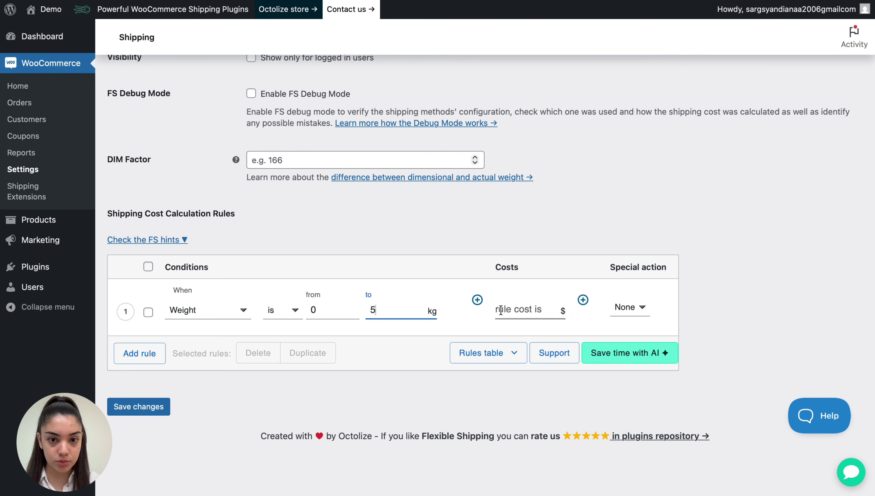
{"action": "type", "text": "10"}
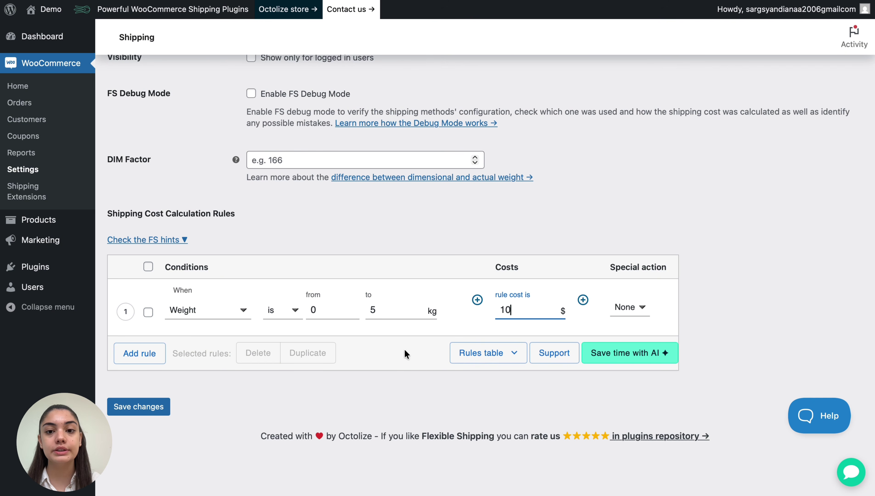
- Add a second Weight rule with an upper limit of 10 kg and a rule cost of $15
{"action": "left_click", "coordinate": [156, 356]}
{"action": "left_click", "coordinate": [410, 364]}
{"action": "type", "text": "10"}
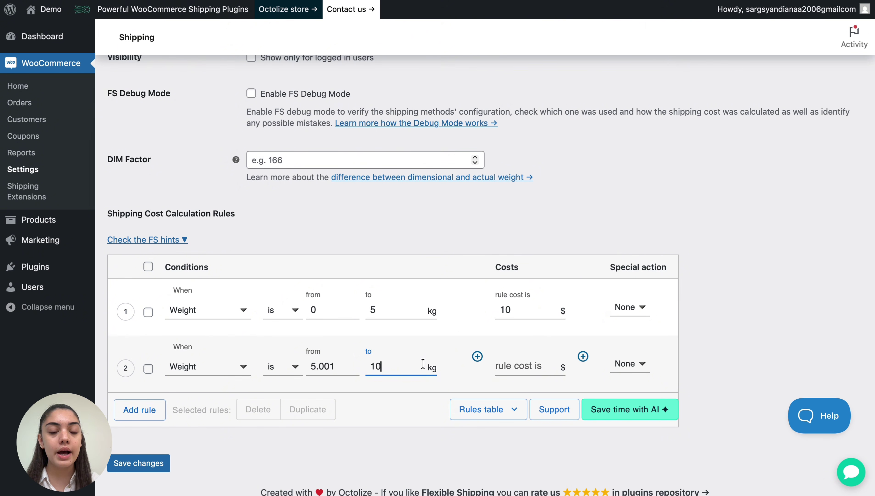
{"action": "left_click", "coordinate": [511, 366]}
{"action": "type", "text": "15"}
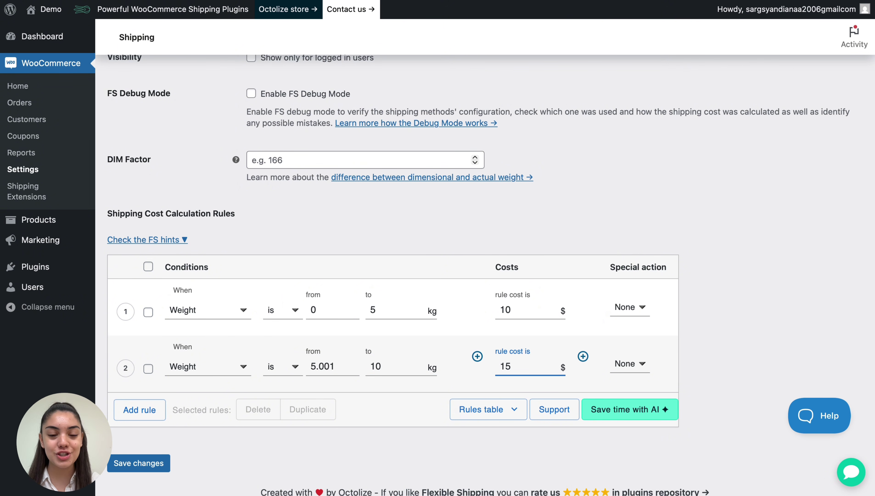
- Add a third rule with the Price condition from $0 to $50 and a rule cost of $10
{"action": "scroll", "coordinate": [490, 275], "scroll_direction": "down", "scroll_amount": 2}
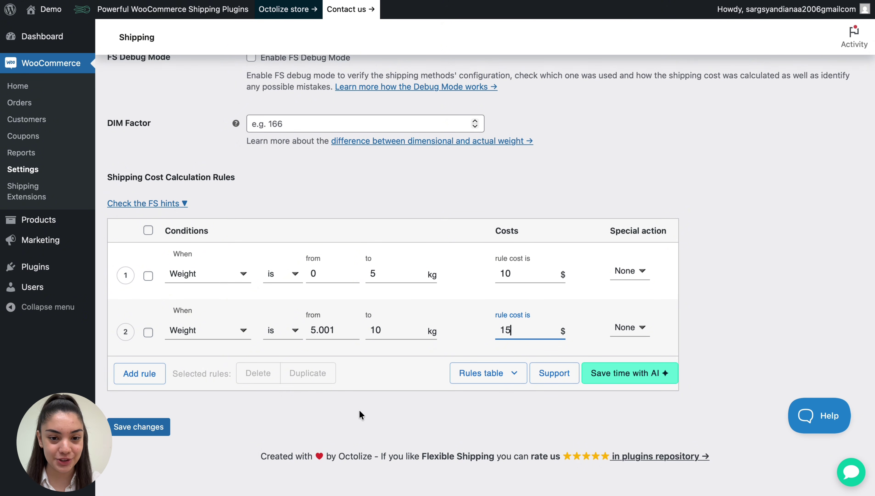
{"action": "left_click", "coordinate": [155, 375]}
{"action": "left_click", "coordinate": [205, 386]}
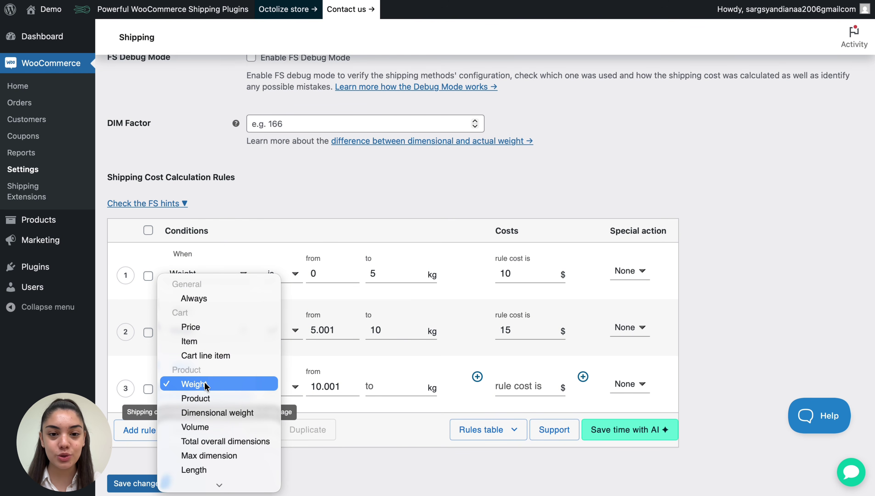
{"action": "left_click", "coordinate": [209, 328]}
{"action": "left_click", "coordinate": [339, 386]}
{"action": "key", "text": "BackSpace"}
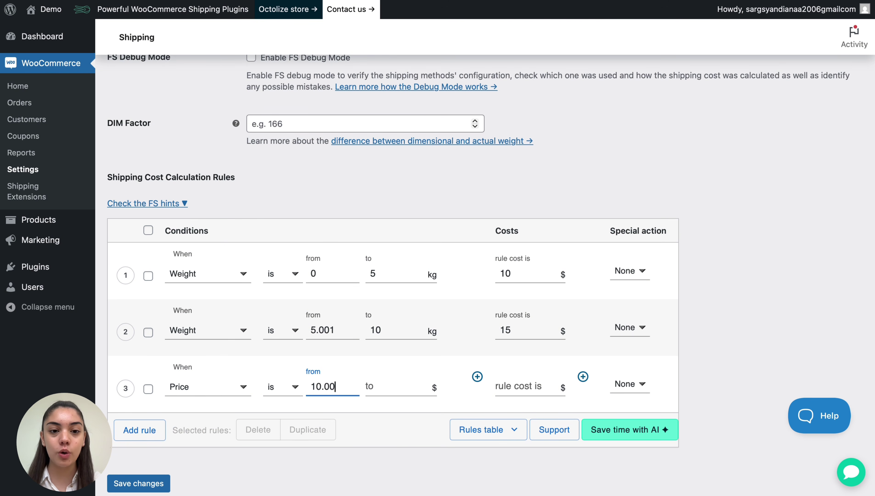
{"action": "key", "text": "BackSpace"}
{"action": "key", "text": "BackSpace"}
{"action": "key", "text": "BackSpace"}
{"action": "key", "text": "BackSpace"}
{"action": "key", "text": "BackSpace"}
{"action": "type", "text": "0"}
{"action": "left_click", "coordinate": [411, 384]}
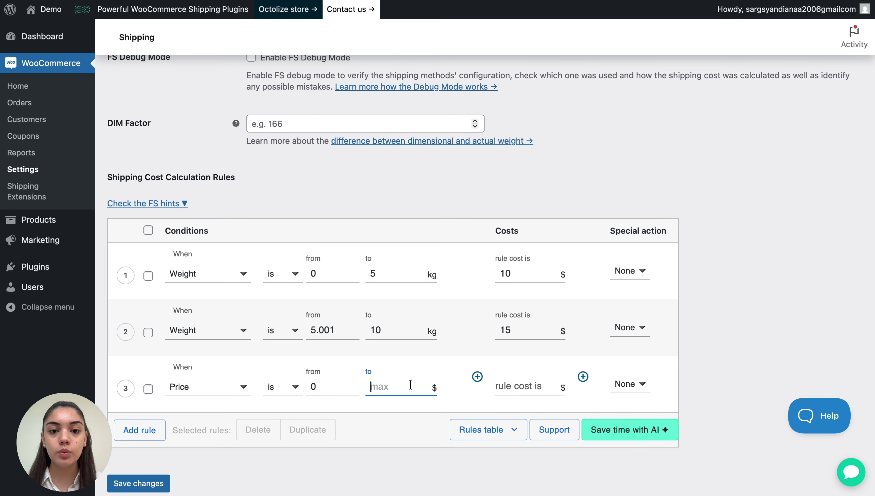
{"action": "type", "text": "50"}
{"action": "left_click", "coordinate": [511, 391]}
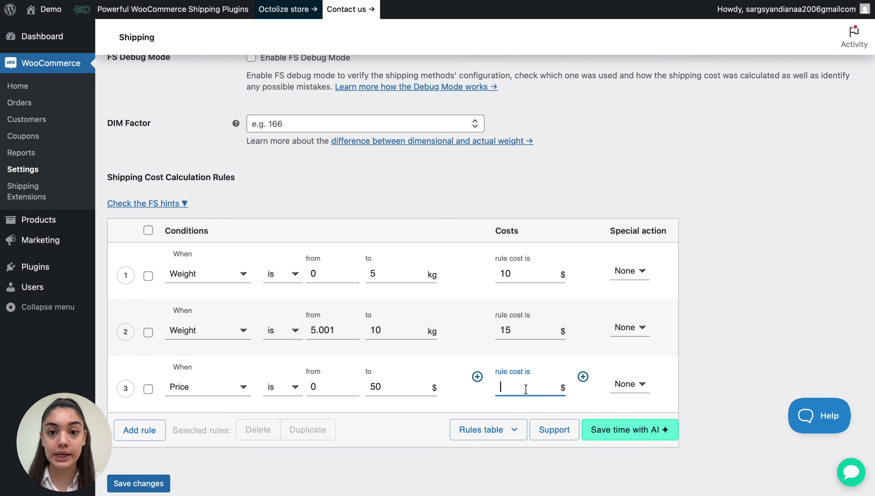
{"action": "type", "text": "10"}
- Add a fourth Price rule with an upper limit of $9999999 and a rule cost of $5
{"action": "left_click", "coordinate": [140, 430]}
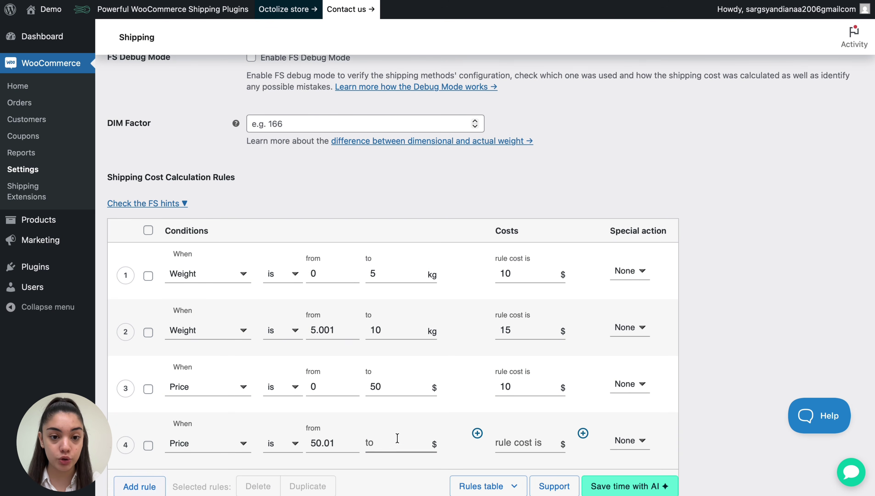
{"action": "left_click", "coordinate": [399, 441]}
{"action": "type", "text": "9999999"}
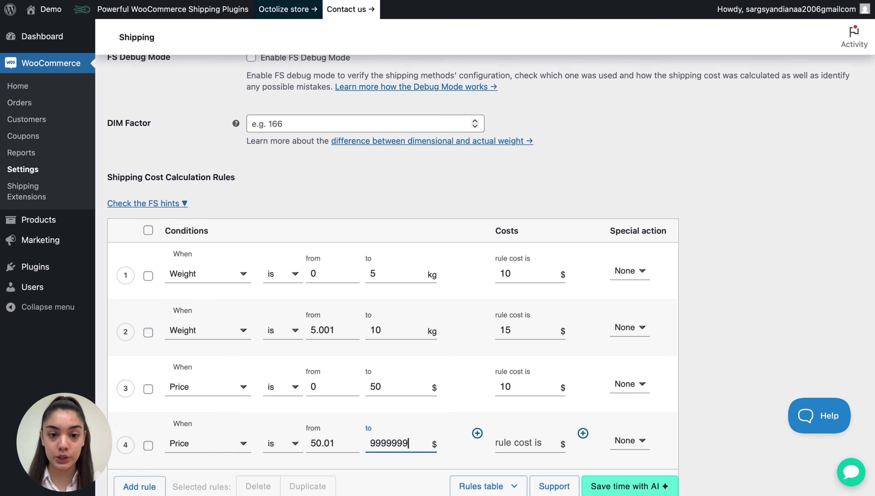
{"action": "left_click", "coordinate": [520, 446]}
{"action": "type", "text": "5"}
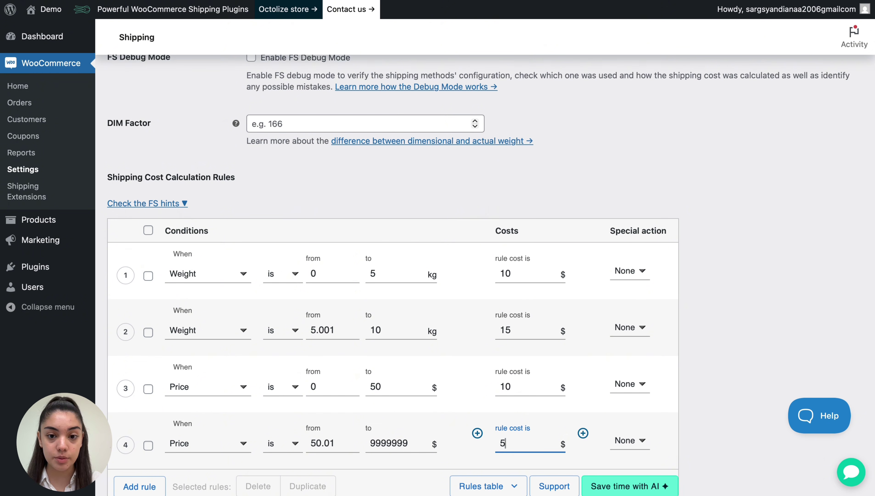
- Add a fifth rule with the Product condition and a rule cost of $20
{"action": "scroll", "coordinate": [453, 463], "scroll_direction": "down", "scroll_amount": 3}
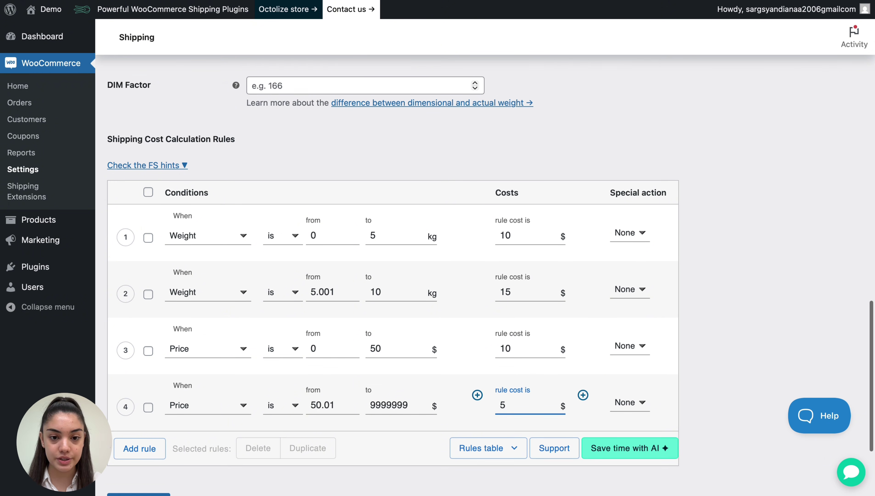
{"action": "left_click", "coordinate": [153, 441]}
{"action": "left_click", "coordinate": [199, 444]}
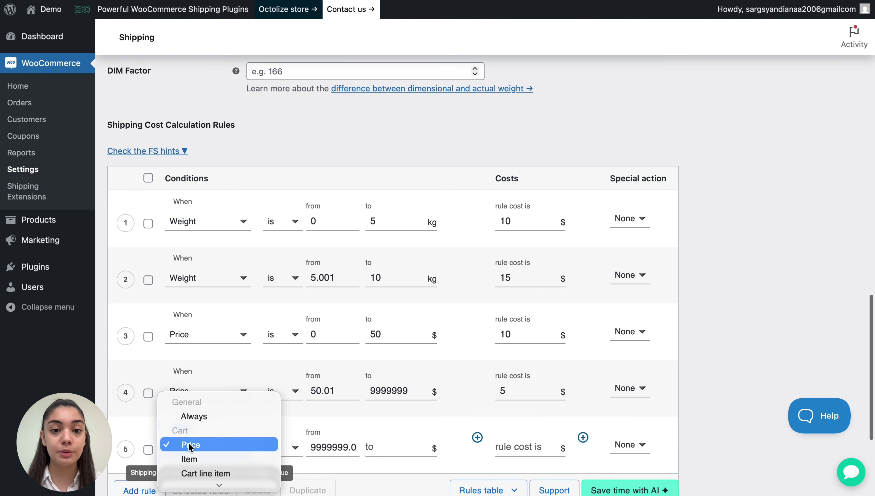
{"action": "left_click", "coordinate": [199, 416]}
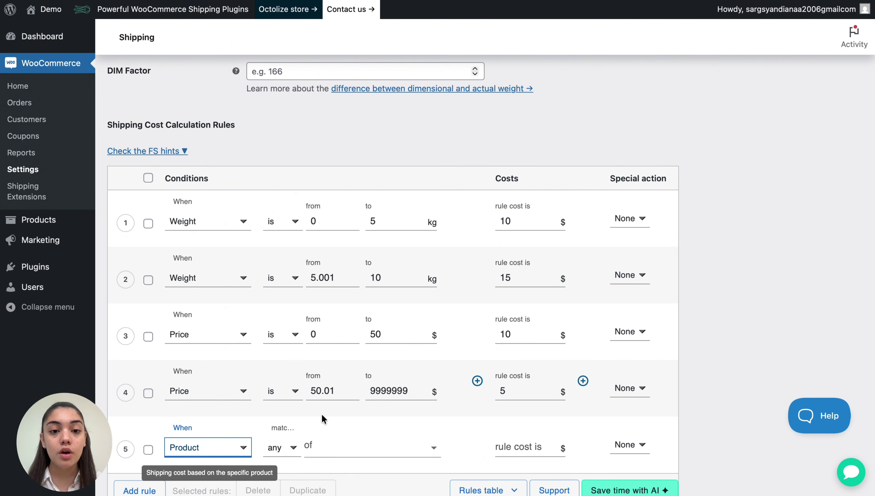
{"action": "left_click", "coordinate": [523, 446]}
{"action": "type", "text": "20"}
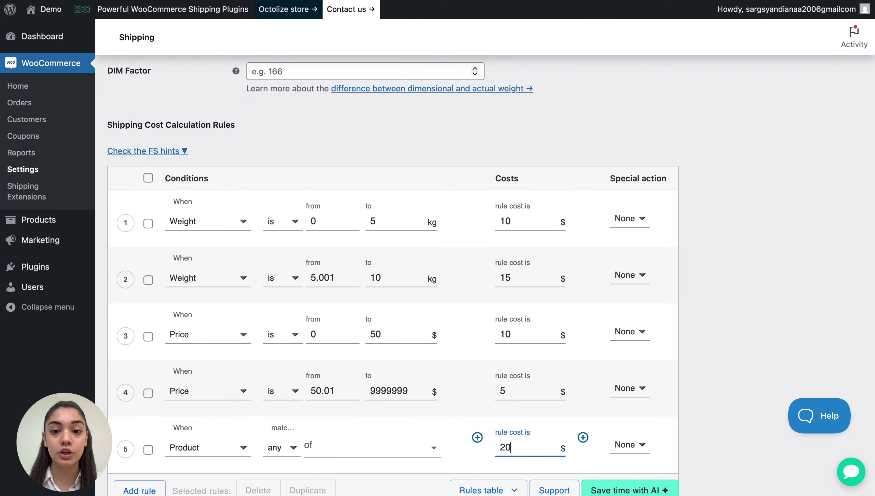
- Add a sixth rule with the Shipping class condition matching any of Class A, Class B, Class C and Free shipping, and a rule cost of $25
{"action": "scroll", "coordinate": [296, 363], "scroll_direction": "down", "scroll_amount": 3}
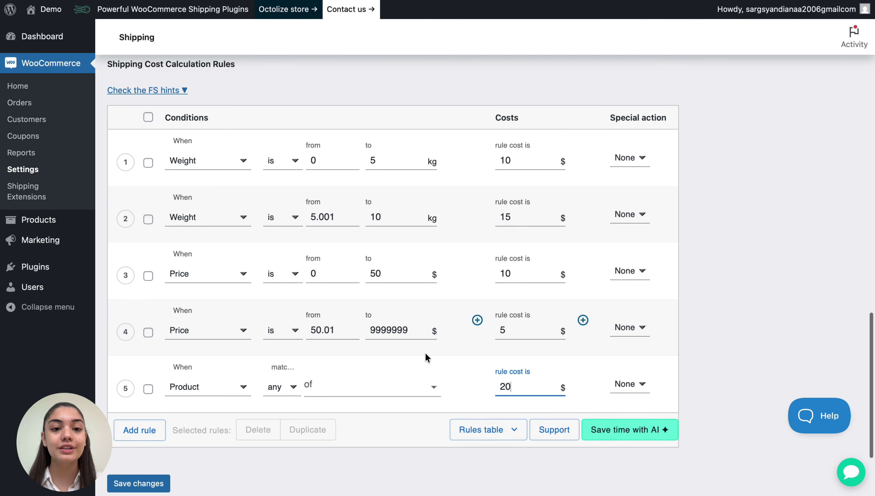
{"action": "scroll", "coordinate": [425, 352], "scroll_direction": "down", "scroll_amount": 1}
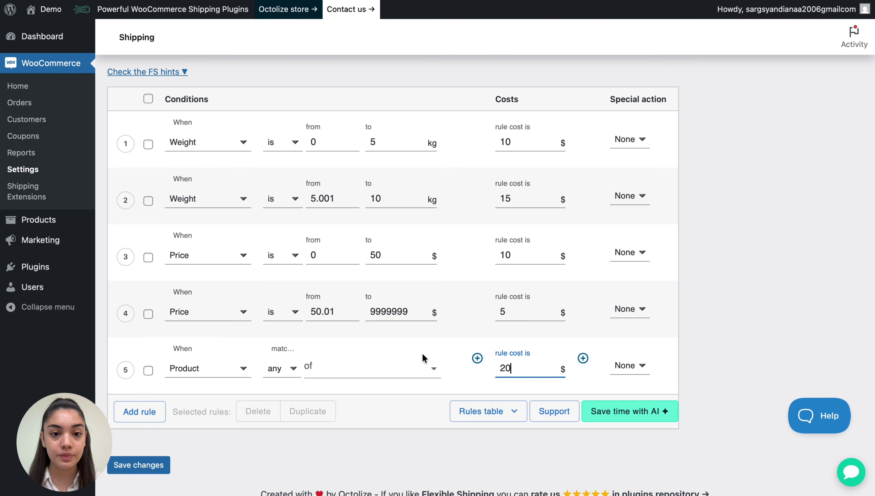
{"action": "left_click", "coordinate": [140, 412]}
{"action": "left_click", "coordinate": [211, 424]}
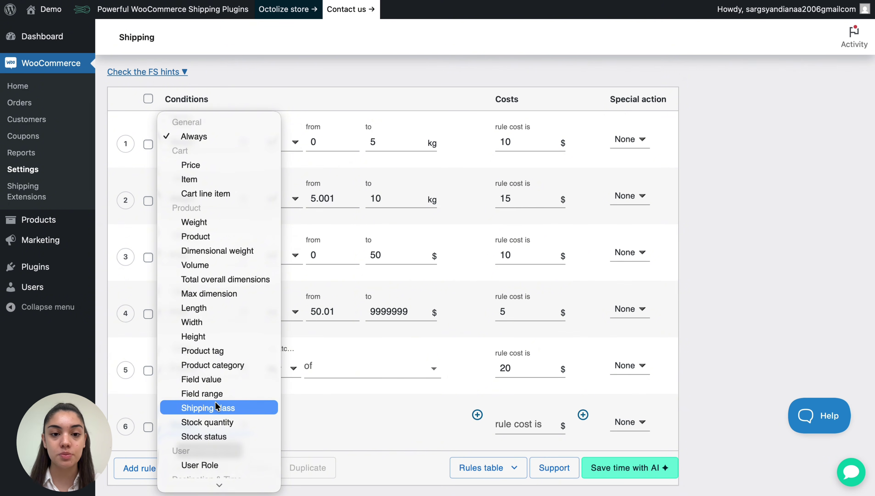
{"action": "left_click", "coordinate": [216, 407]}
{"action": "left_click", "coordinate": [324, 424]}
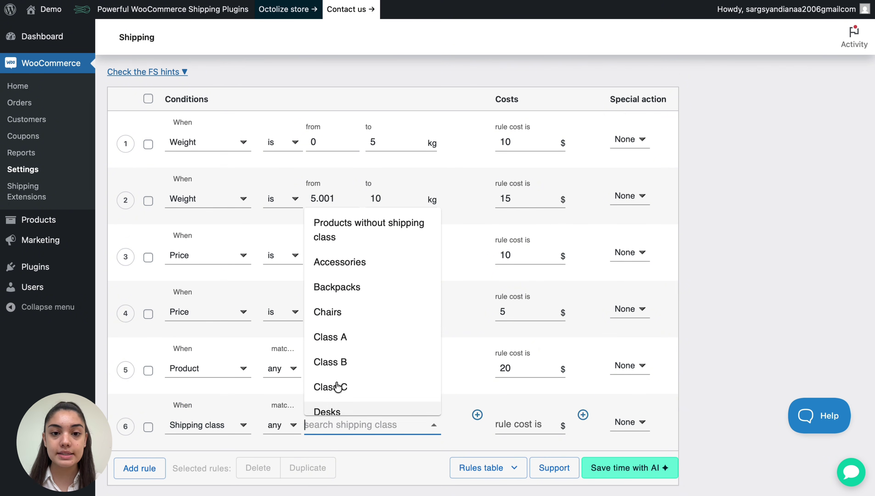
{"action": "left_click", "coordinate": [342, 336]}
{"action": "left_click", "coordinate": [343, 361]}
{"action": "left_click", "coordinate": [344, 384]}
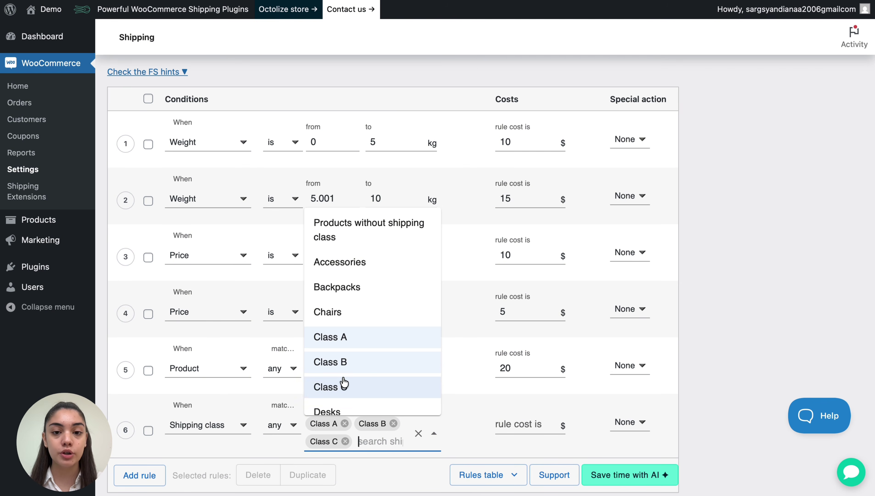
{"action": "scroll", "coordinate": [344, 383], "scroll_direction": "down", "scroll_amount": 2}
{"action": "left_click", "coordinate": [348, 364]}
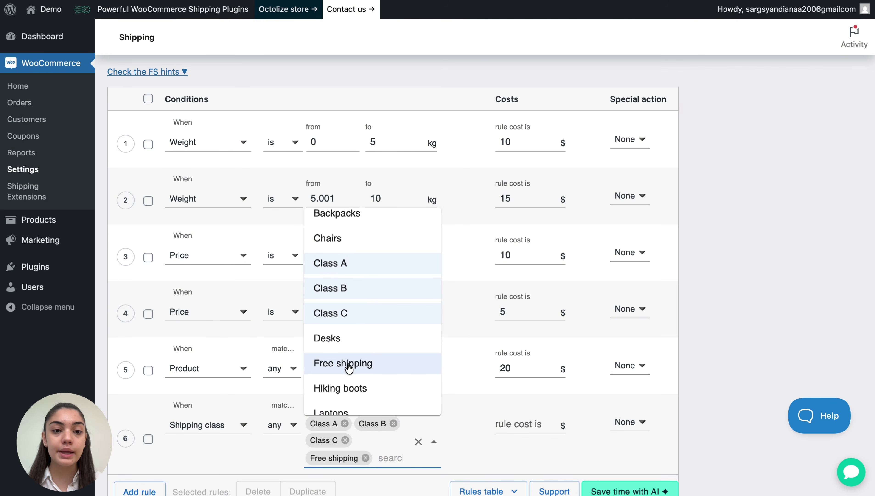
{"action": "left_click", "coordinate": [522, 418]}
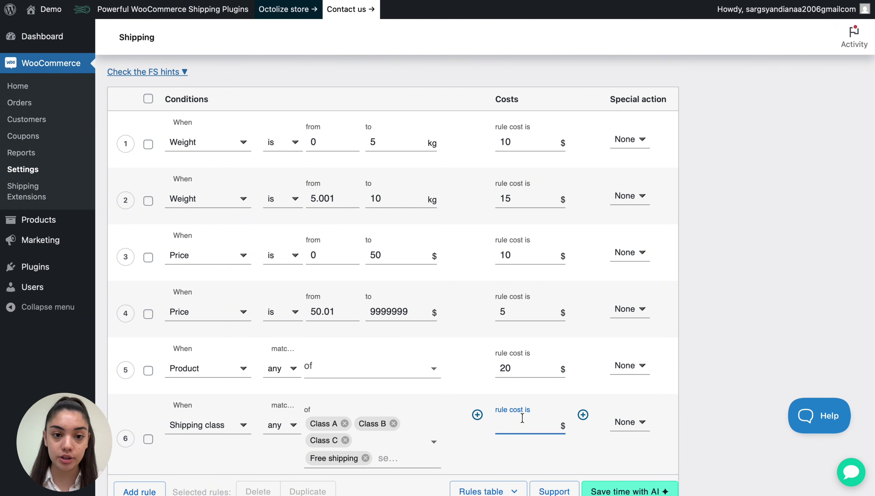
{"action": "type", "text": "25"}
- Add a seventh rule with the Cart line item condition from 1 to 5 lines and a rule cost of $8, and save the settings
{"action": "scroll", "coordinate": [523, 416], "scroll_direction": "down", "scroll_amount": 1}
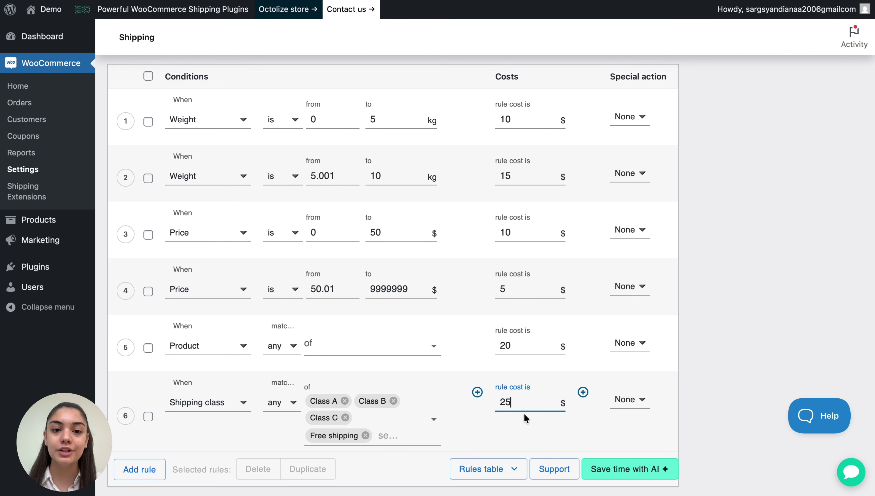
{"action": "scroll", "coordinate": [486, 413], "scroll_direction": "down", "scroll_amount": 1}
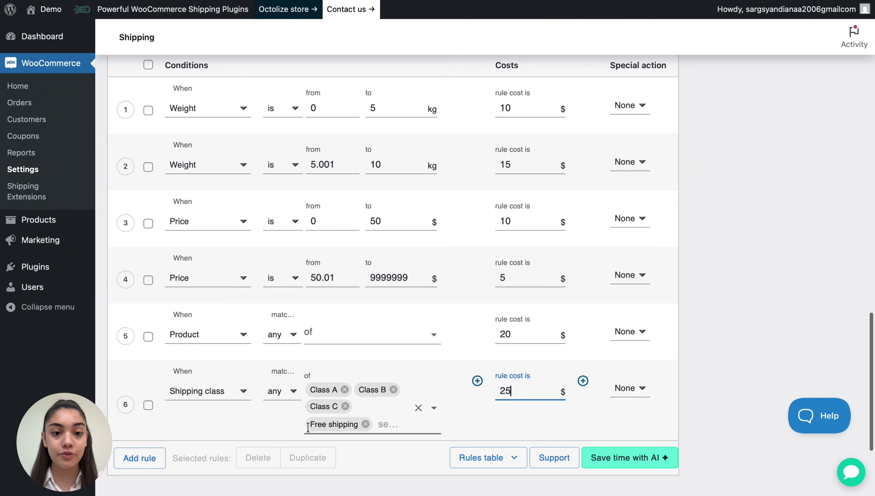
{"action": "left_click", "coordinate": [138, 458]}
{"action": "left_click", "coordinate": [210, 470]}
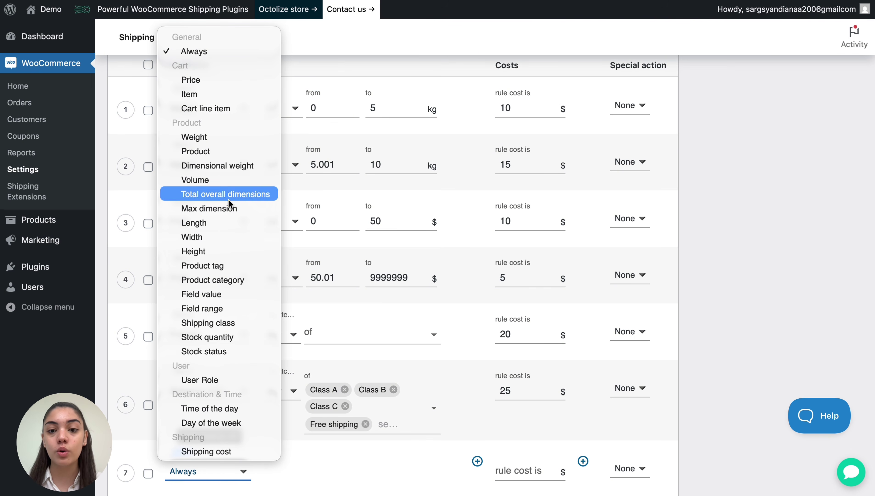
{"action": "left_click", "coordinate": [238, 109]}
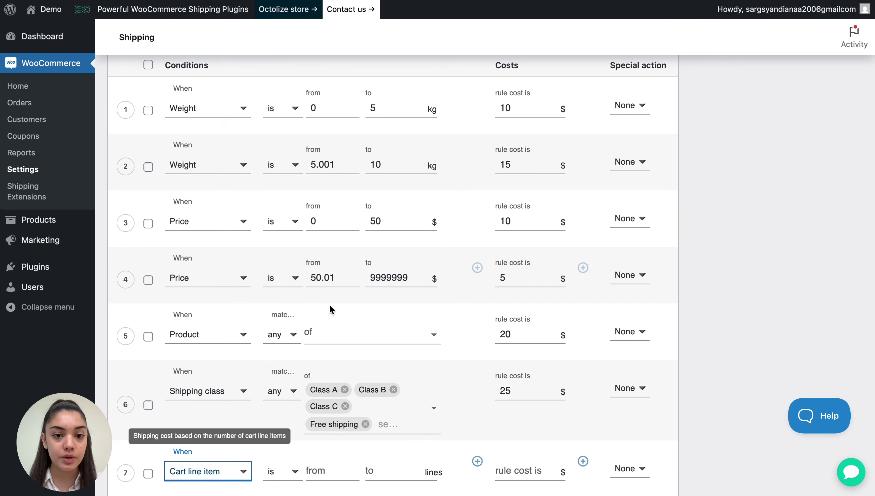
{"action": "scroll", "coordinate": [327, 401], "scroll_direction": "down", "scroll_amount": 3}
{"action": "left_click", "coordinate": [327, 401]}
{"action": "type", "text": "1"}
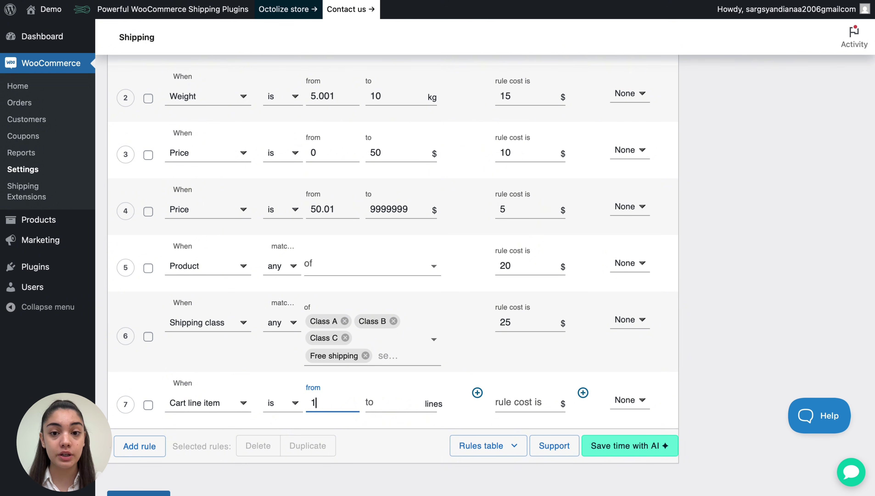
{"action": "left_click", "coordinate": [410, 405]}
{"action": "type", "text": "5"}
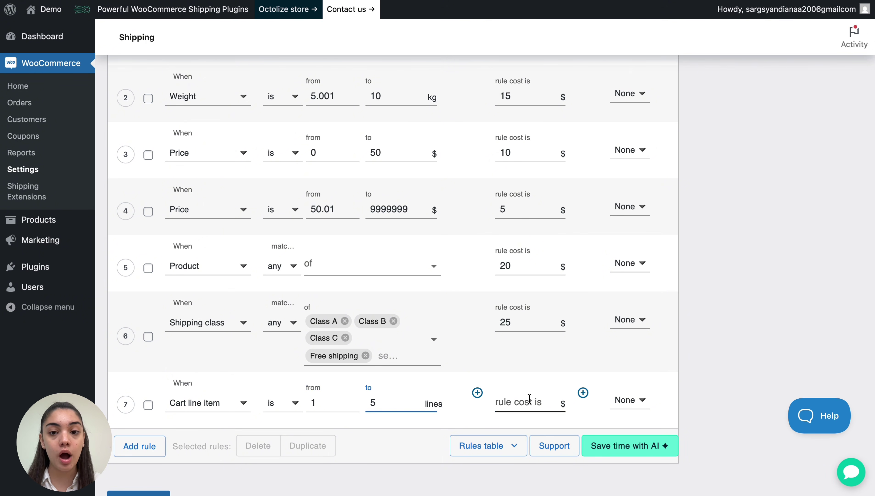
{"action": "left_click", "coordinate": [503, 403]}
{"action": "type", "text": "8"}
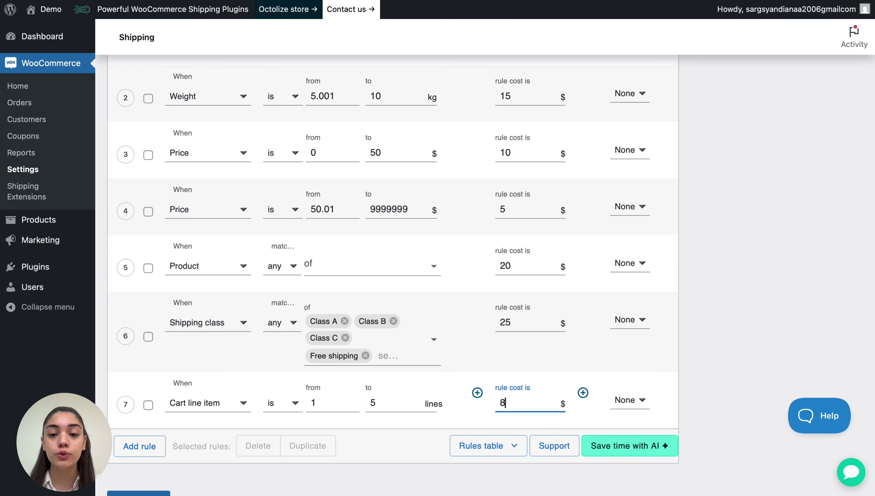
{"action": "scroll", "coordinate": [437, 277], "scroll_direction": "down", "scroll_amount": 3}
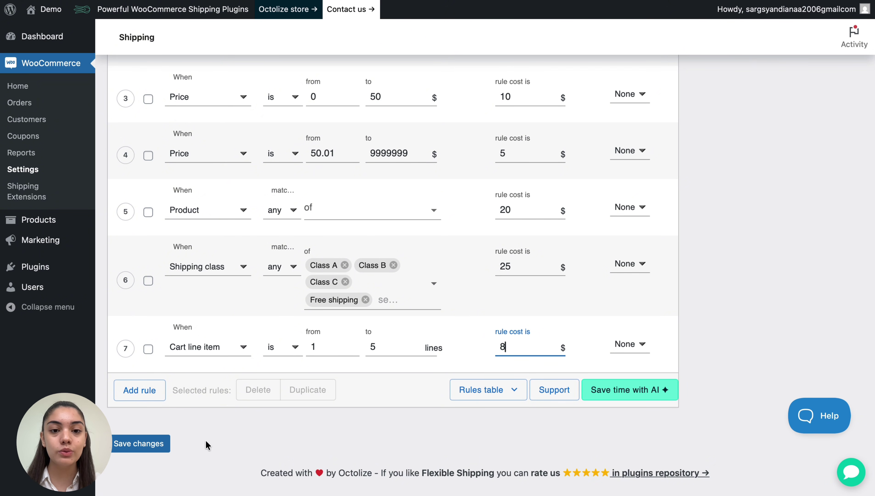
{"action": "left_click", "coordinate": [141, 444]}
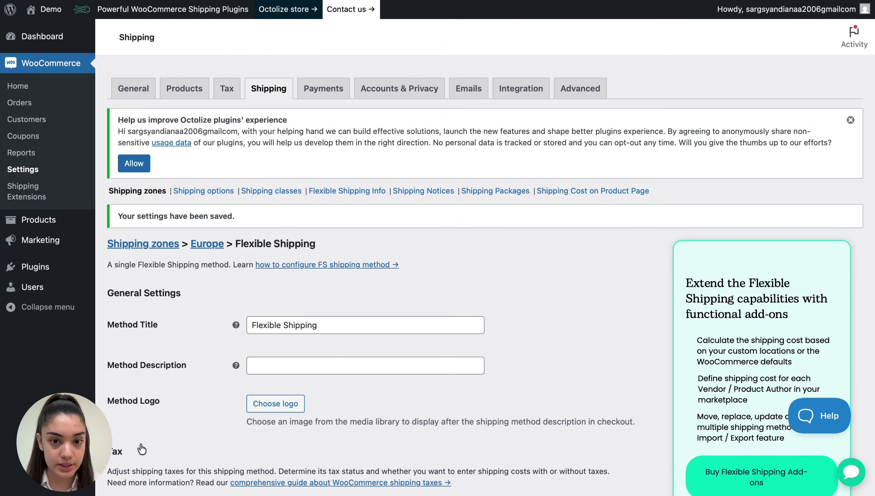
- Add an eighth rule with the Day of the week condition set to Saturday and Sunday
{"action": "scroll", "coordinate": [713, 153], "scroll_direction": "down", "scroll_amount": 20}
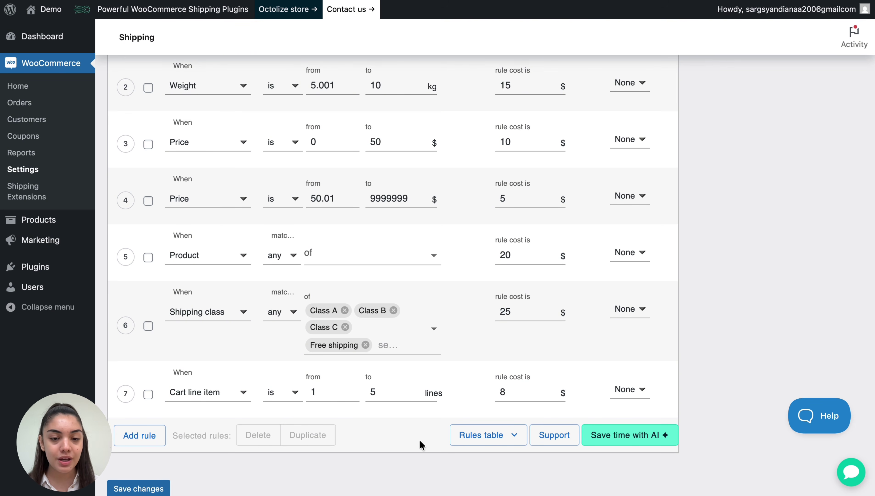
{"action": "scroll", "coordinate": [249, 466], "scroll_direction": "down", "scroll_amount": 2}
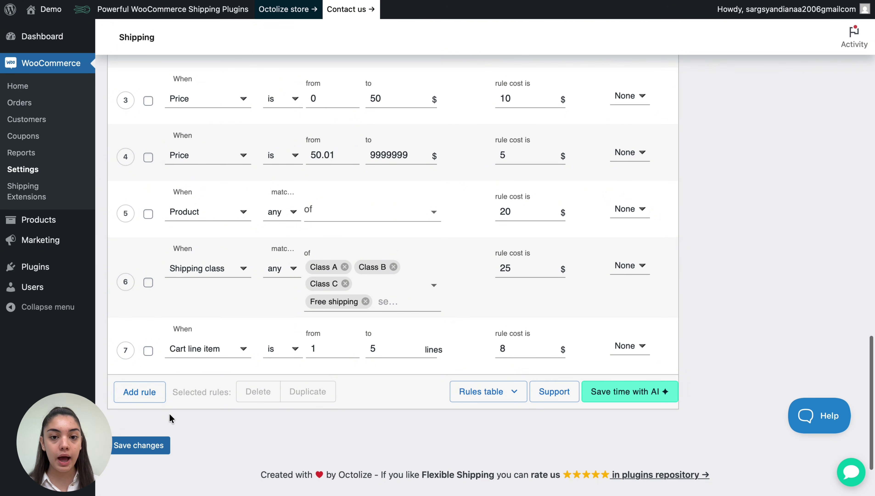
{"action": "left_click", "coordinate": [140, 392]}
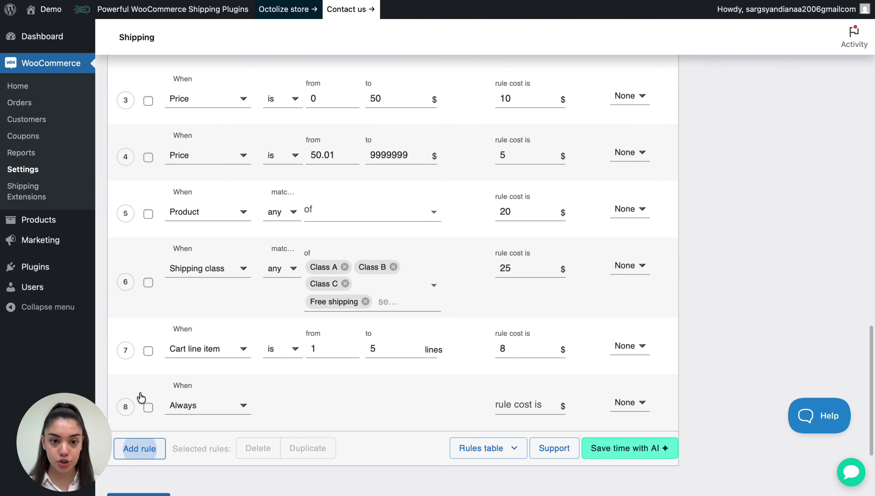
{"action": "left_click", "coordinate": [184, 405]}
{"action": "scroll", "coordinate": [202, 406], "scroll_direction": "down", "scroll_amount": 8}
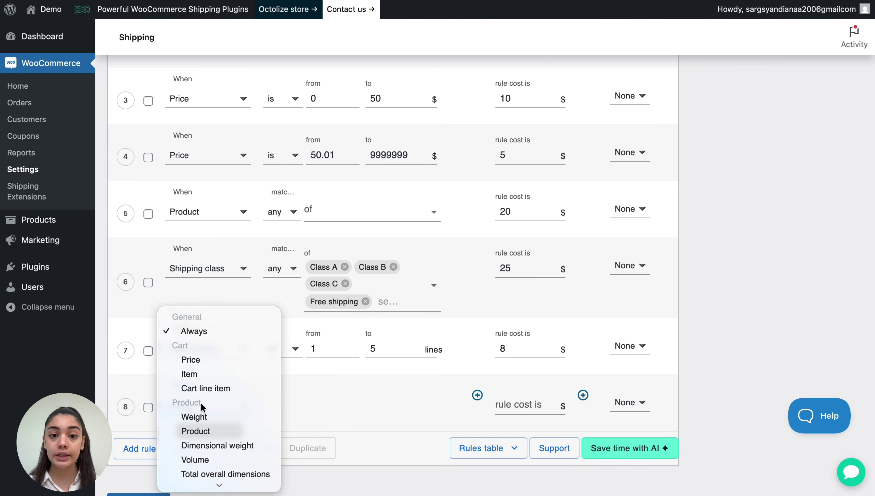
{"action": "scroll", "coordinate": [202, 406], "scroll_direction": "down", "scroll_amount": 3}
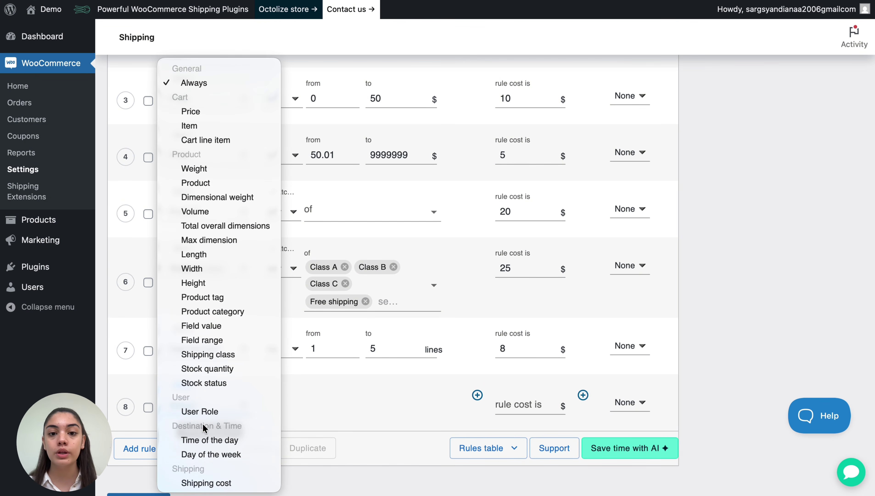
{"action": "left_click", "coordinate": [203, 453]}
{"action": "left_click", "coordinate": [347, 403]}
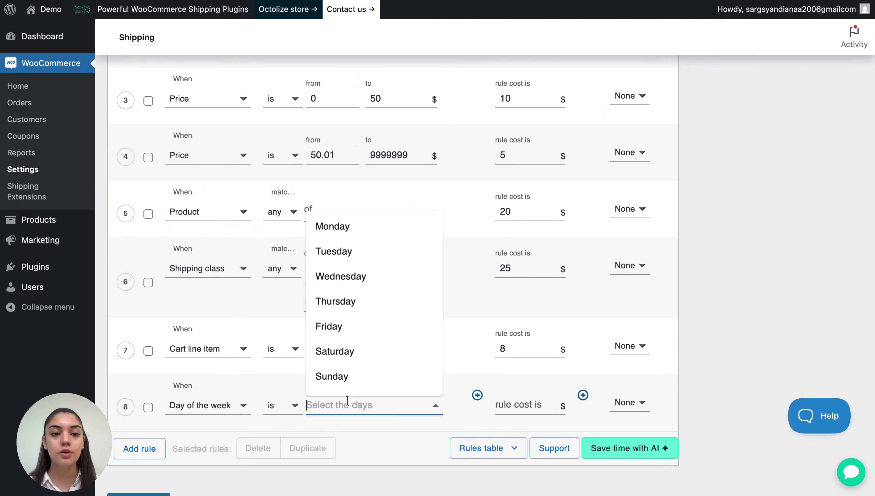
{"action": "left_click", "coordinate": [348, 352]}
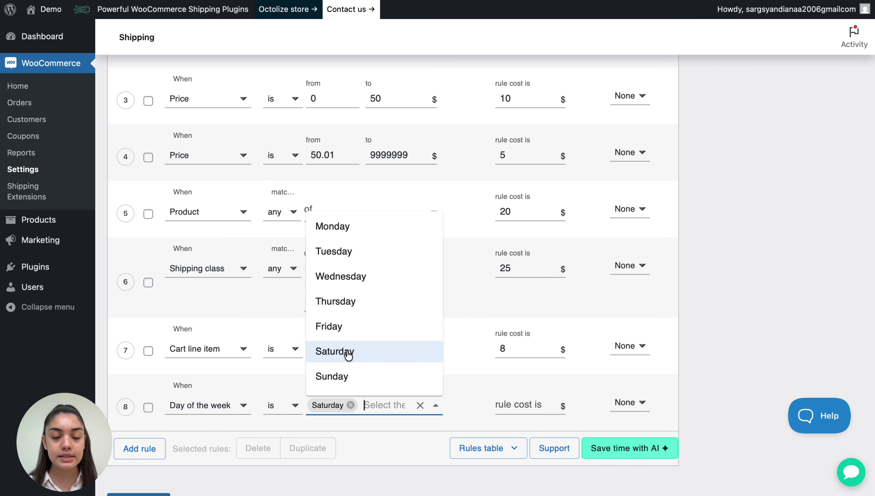
{"action": "left_click", "coordinate": [382, 380]}
{"action": "scroll", "coordinate": [382, 386], "scroll_direction": "down", "scroll_amount": 2}
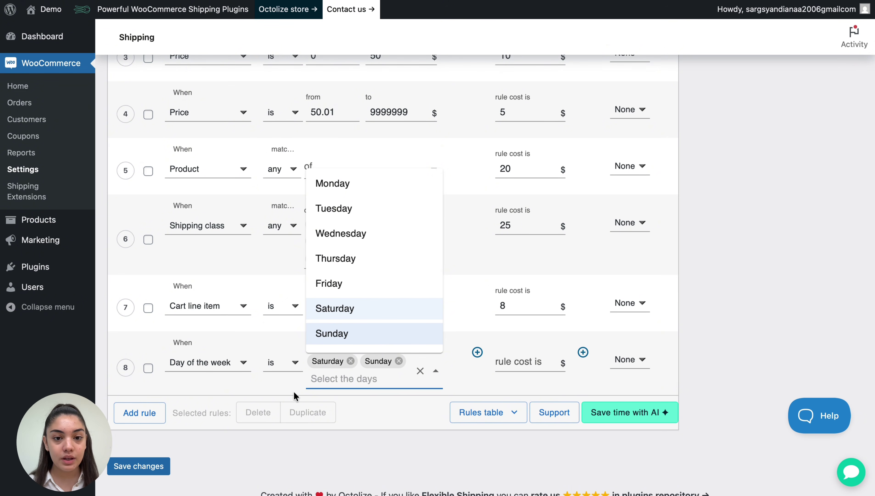
- Add a ninth rule with the Time of the day condition between 09:00 and 17:00
{"action": "left_click", "coordinate": [136, 412]}
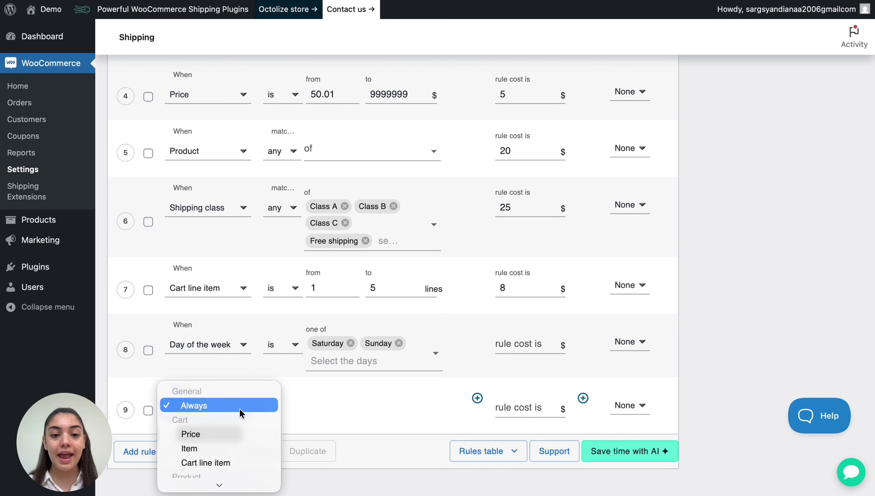
{"action": "left_click", "coordinate": [241, 411]}
{"action": "scroll", "coordinate": [241, 412], "scroll_direction": "down", "scroll_amount": 5}
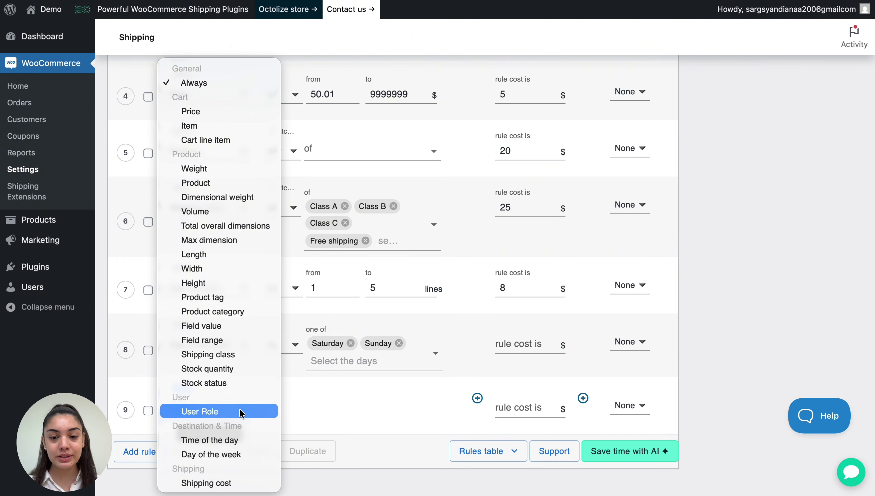
{"action": "left_click", "coordinate": [238, 440]}
{"action": "left_click", "coordinate": [322, 407]}
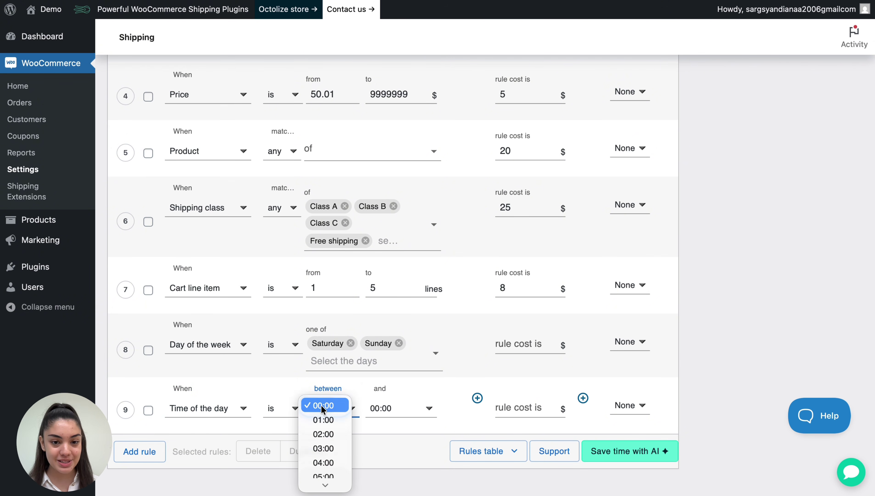
{"action": "scroll", "coordinate": [321, 405], "scroll_direction": "down", "scroll_amount": 3}
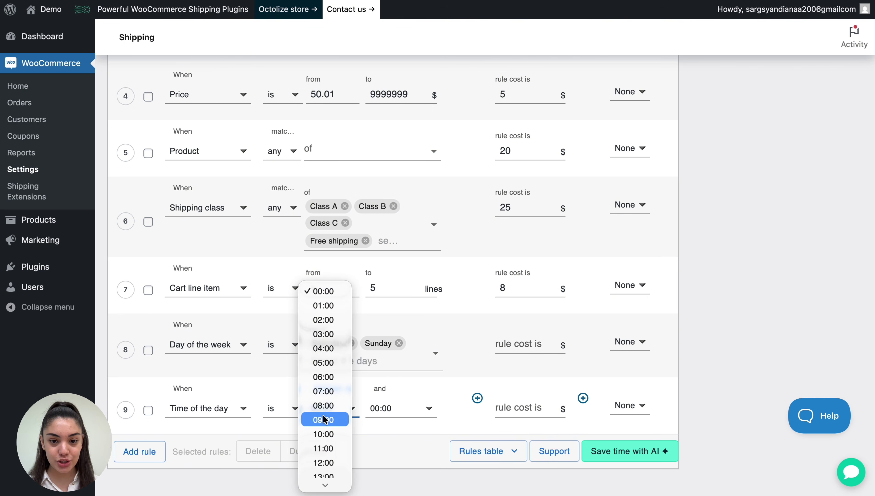
{"action": "left_click", "coordinate": [323, 420]}
{"action": "left_click", "coordinate": [375, 408]}
{"action": "scroll", "coordinate": [376, 407], "scroll_direction": "down", "scroll_amount": 5}
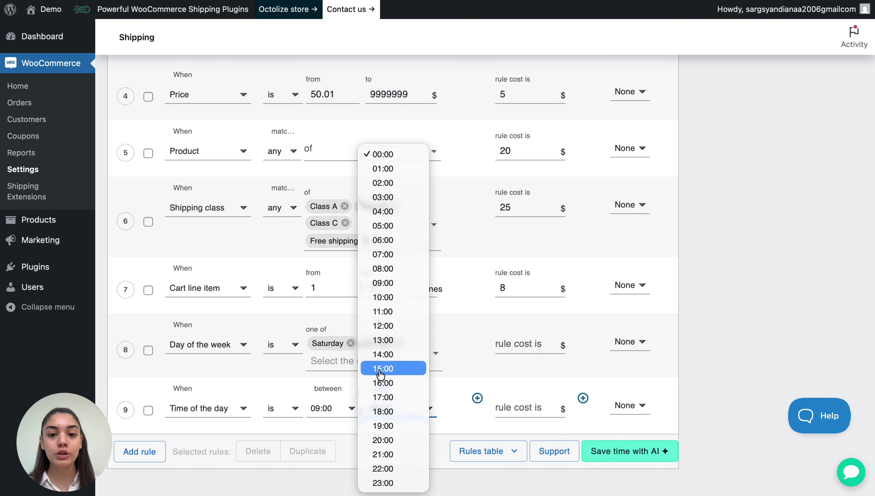
{"action": "left_click", "coordinate": [383, 396]}
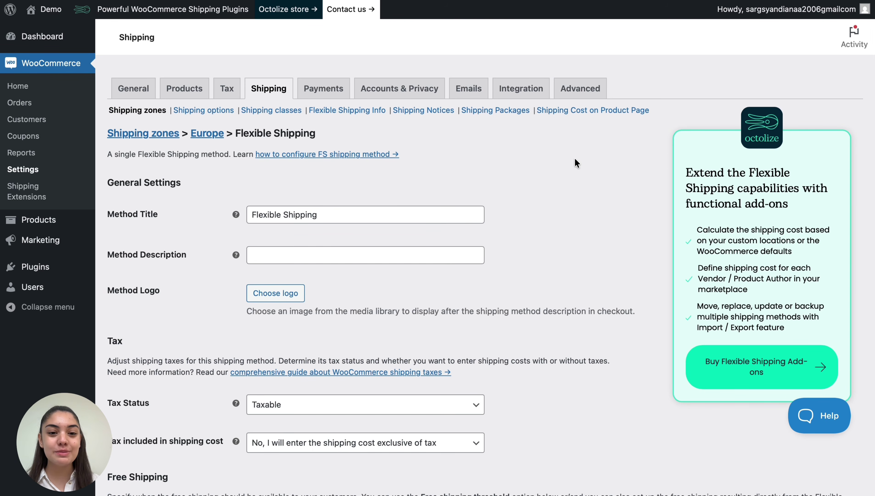
- Set the free shipping threshold of the Flexible Shipping method to 100
{"action": "scroll", "coordinate": [575, 158], "scroll_direction": "down", "scroll_amount": 10}
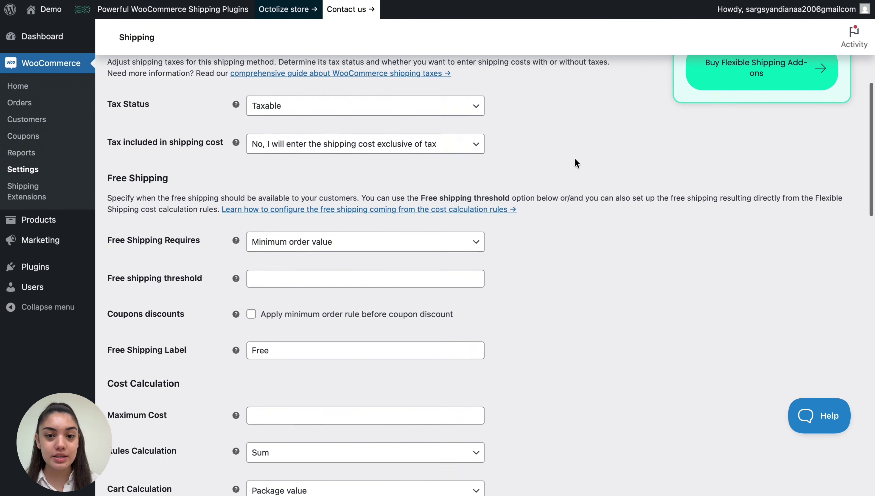
{"action": "scroll", "coordinate": [575, 159], "scroll_direction": "down", "scroll_amount": 4}
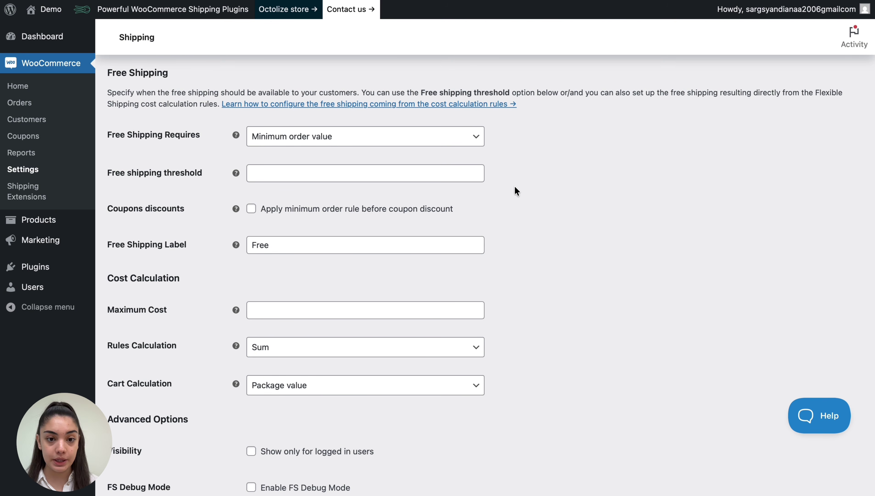
{"action": "left_click", "coordinate": [453, 168]}
{"action": "type", "text": "100"}
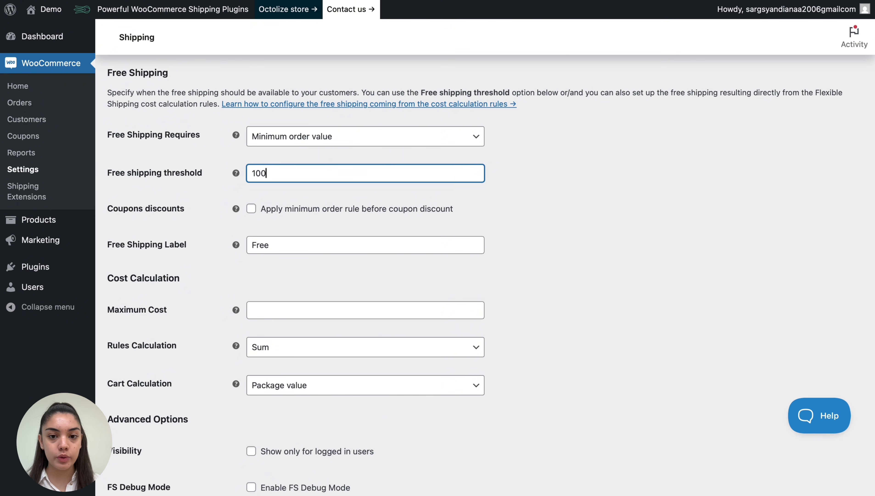
{"action": "left_click", "coordinate": [546, 217]}
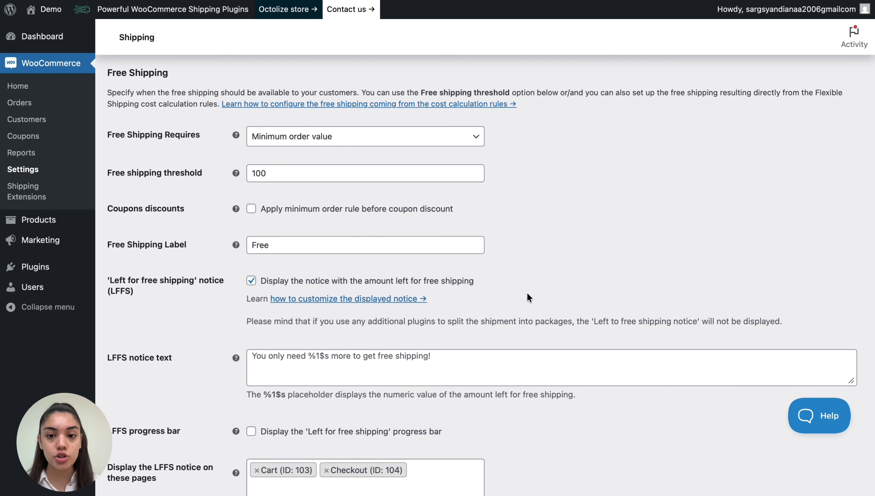
- Replace the LFFS notice text with "Add {remaining_amount} more to your cart and get free shipping!"
{"action": "scroll", "coordinate": [504, 292], "scroll_direction": "down", "scroll_amount": 3}
{"action": "left_click", "coordinate": [481, 285]}
{"action": "key", "text": "super+a"}
{"action": "type", "text": "Add {remaining_amount} more to your cart and get free shipping!"}
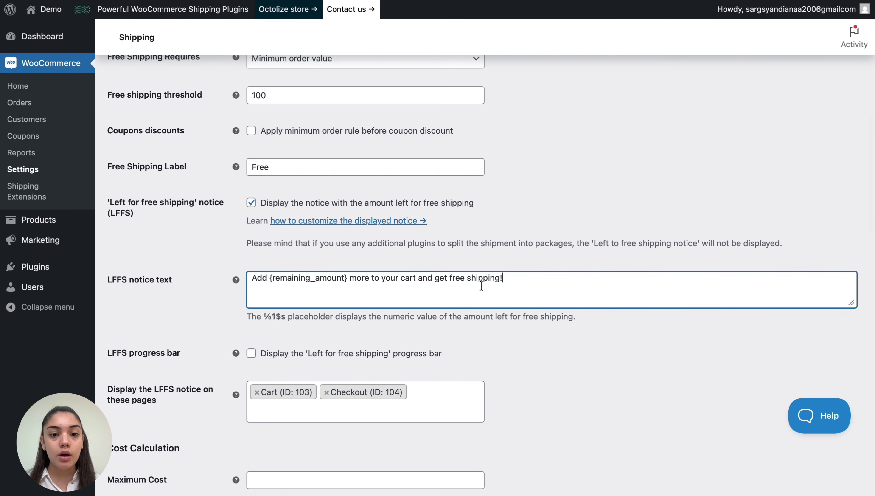
- Enable the 'Left for free shipping' progress bar for the shipping method
{"action": "left_click", "coordinate": [553, 212]}
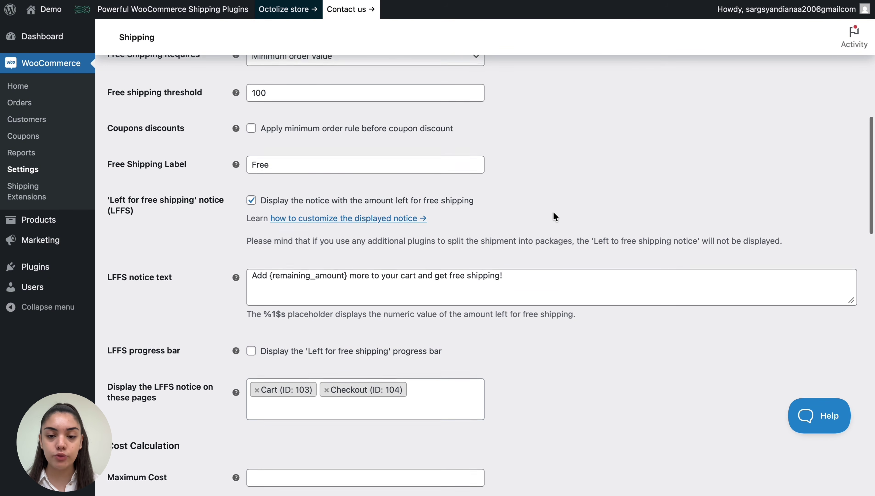
{"action": "scroll", "coordinate": [553, 212], "scroll_direction": "down", "scroll_amount": 2}
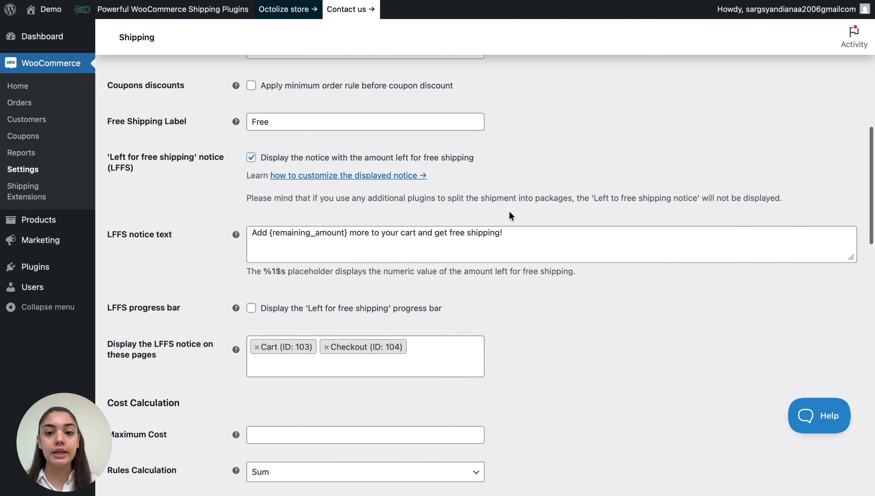
{"action": "scroll", "coordinate": [509, 212], "scroll_direction": "down", "scroll_amount": 1}
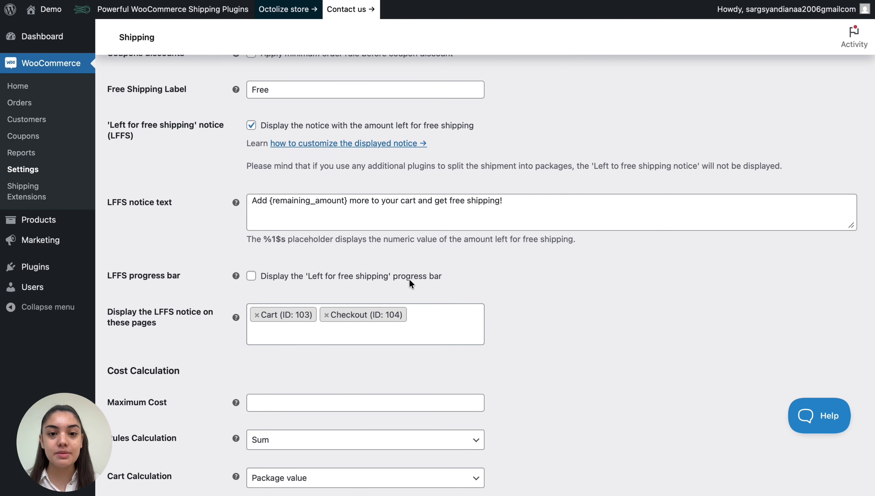
{"action": "left_click", "coordinate": [251, 276]}
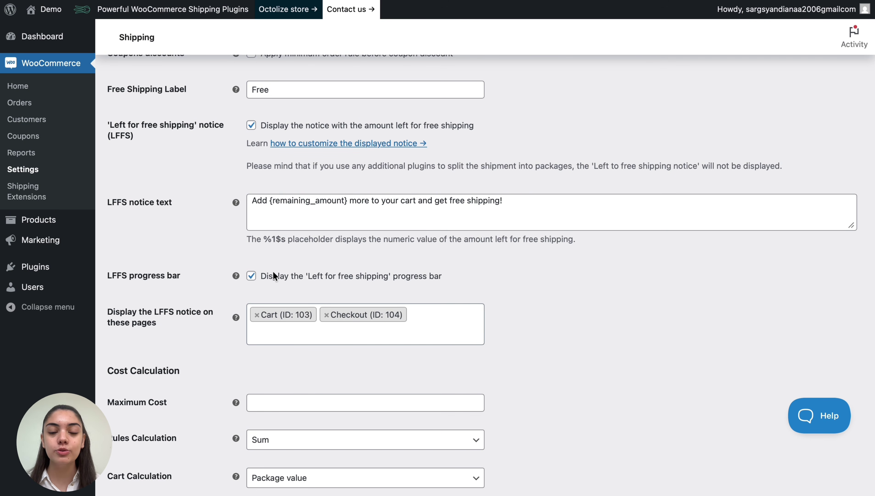
- Review the free shipping and cost calculation settings and enable FS Debug Mode in the advanced options
{"action": "scroll", "coordinate": [437, 278], "scroll_direction": "down", "scroll_amount": 3}
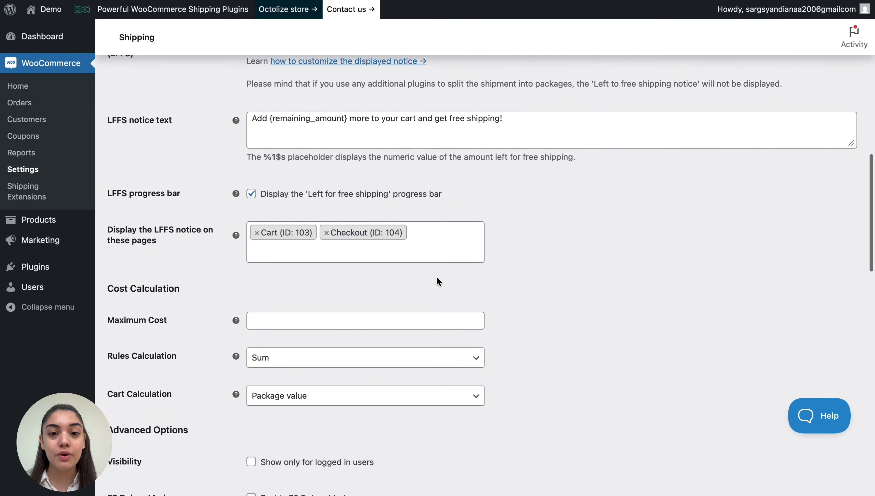
{"action": "scroll", "coordinate": [437, 277], "scroll_direction": "down", "scroll_amount": 2}
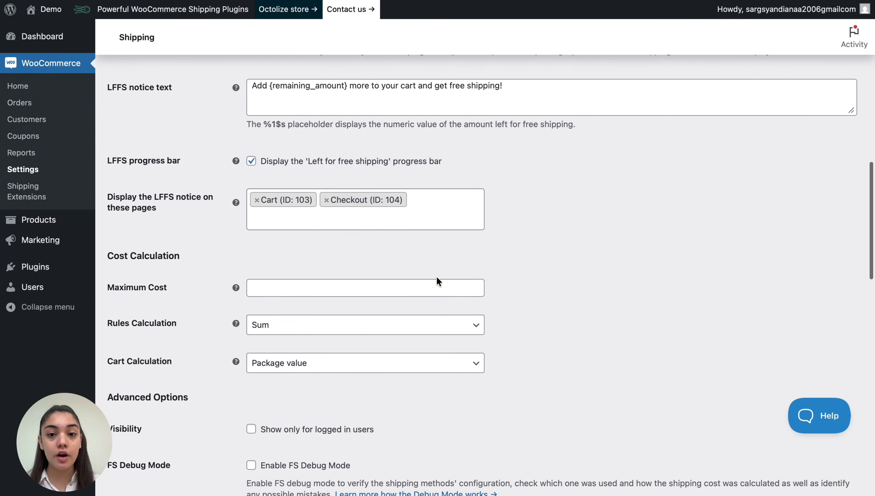
{"action": "scroll", "coordinate": [436, 276], "scroll_direction": "up", "scroll_amount": 6}
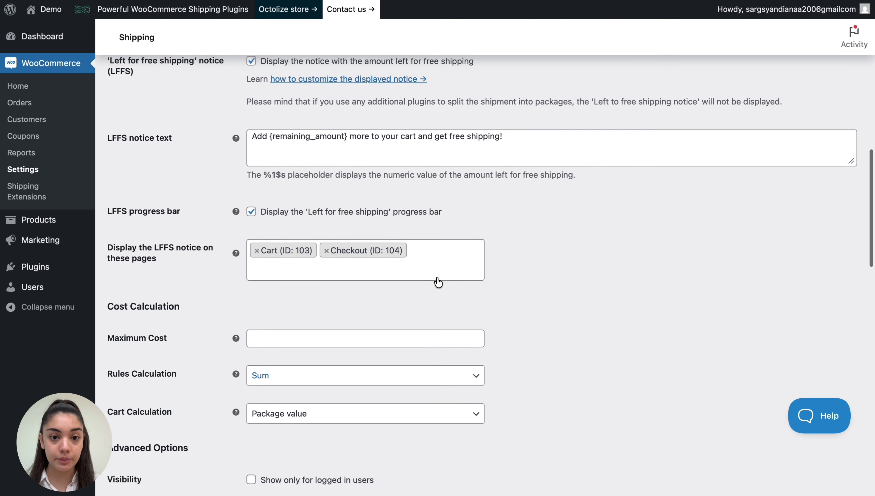
{"action": "scroll", "coordinate": [437, 277], "scroll_direction": "up", "scroll_amount": 3}
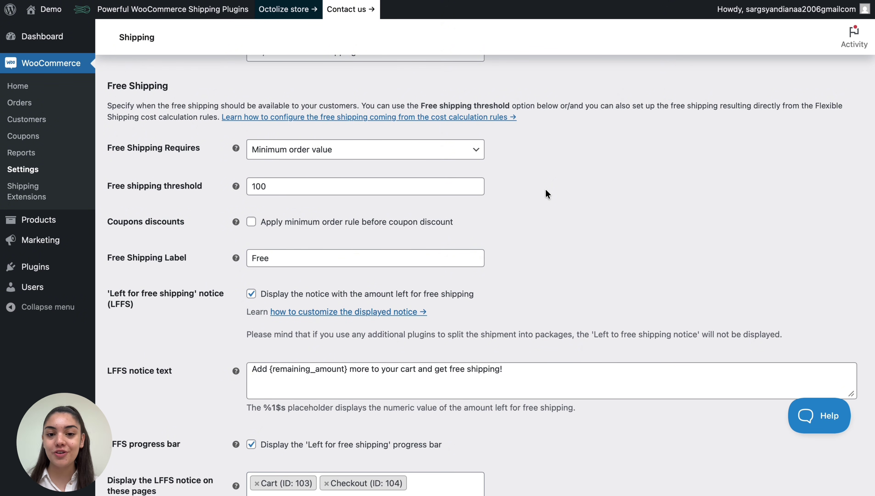
{"action": "scroll", "coordinate": [556, 185], "scroll_direction": "down", "scroll_amount": 1}
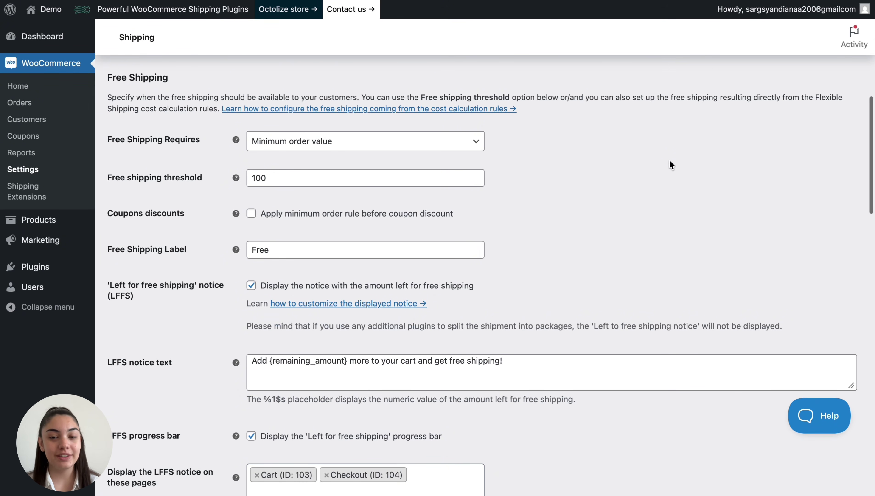
{"action": "scroll", "coordinate": [670, 161], "scroll_direction": "down", "scroll_amount": 10}
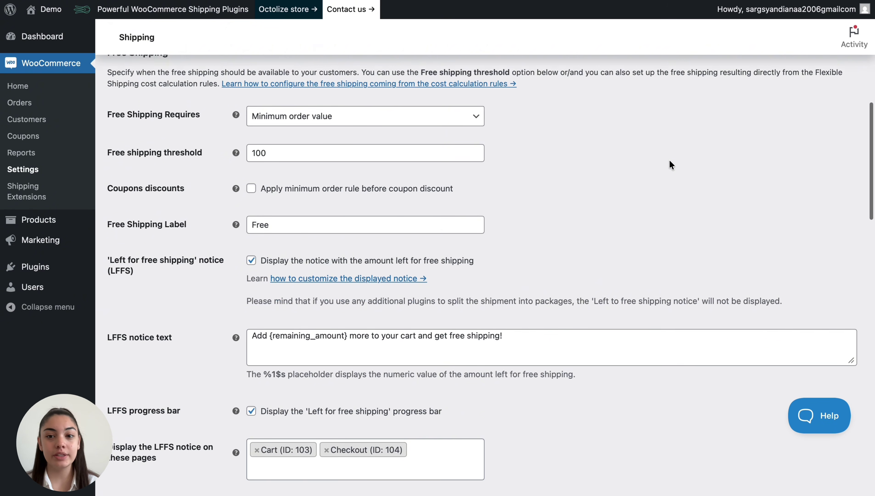
{"action": "scroll", "coordinate": [670, 160], "scroll_direction": "down", "scroll_amount": 15}
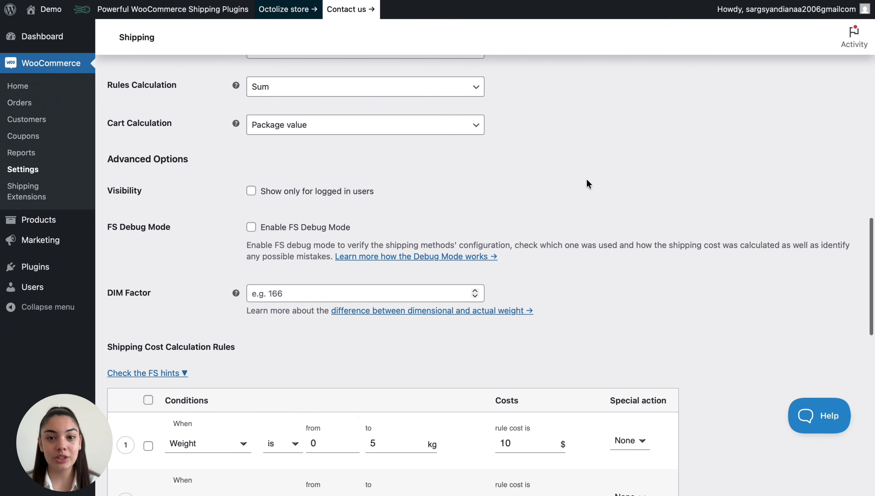
{"action": "left_click", "coordinate": [253, 229]}
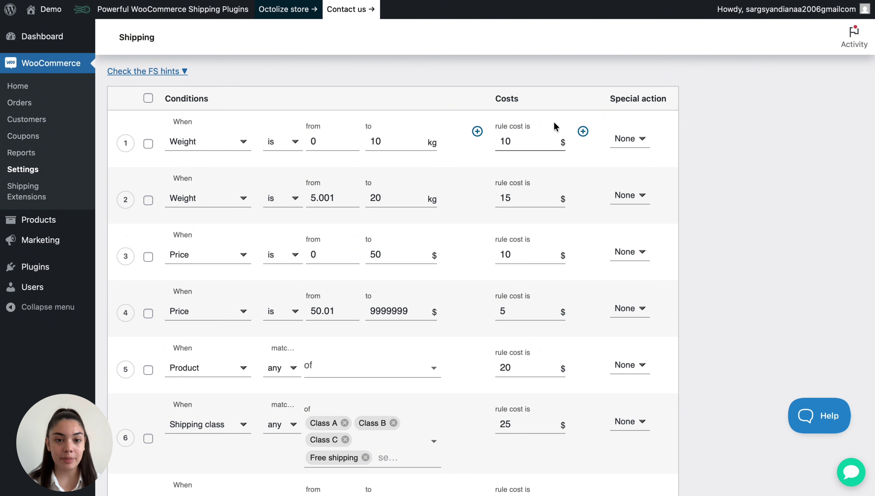
- Set the special action of the first Weight rule to Stop
{"action": "left_click", "coordinate": [640, 139]}
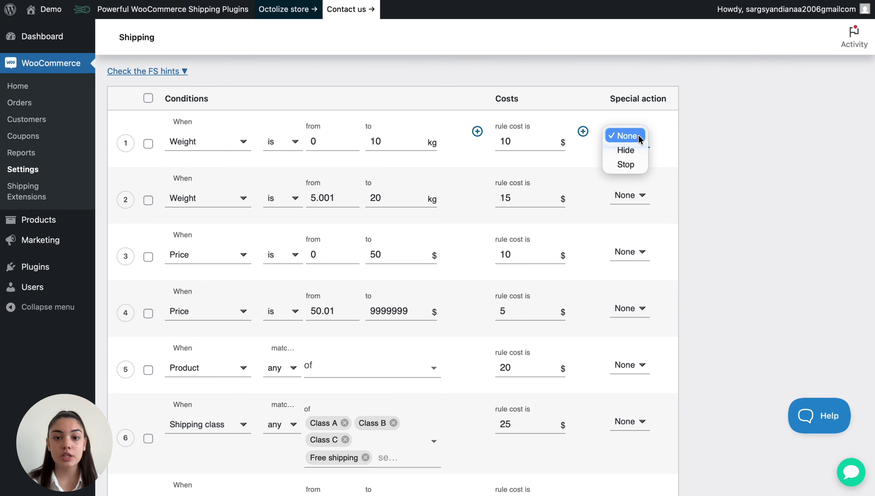
{"action": "left_click", "coordinate": [638, 165]}
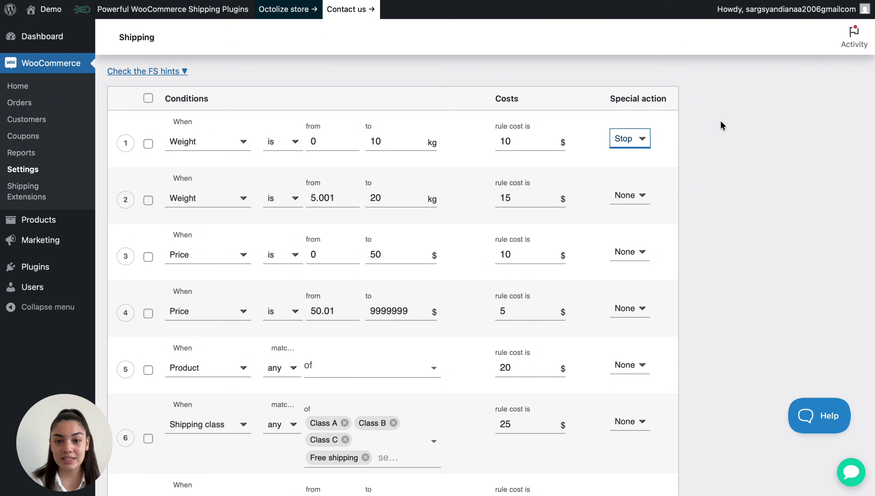
- Add a tenth shipping cost rule with the Distance condition
{"action": "scroll", "coordinate": [715, 209], "scroll_direction": "down", "scroll_amount": 5}
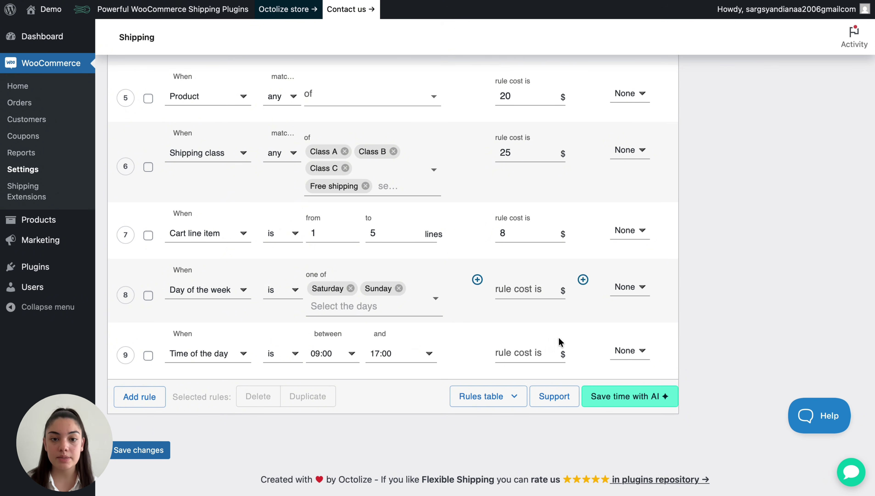
{"action": "left_click", "coordinate": [148, 400]}
{"action": "left_click", "coordinate": [220, 410]}
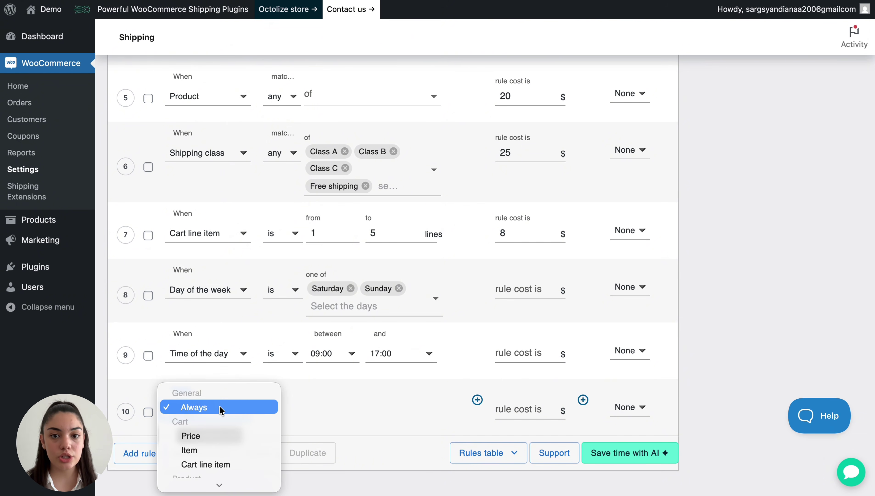
{"action": "left_click", "coordinate": [218, 353]}
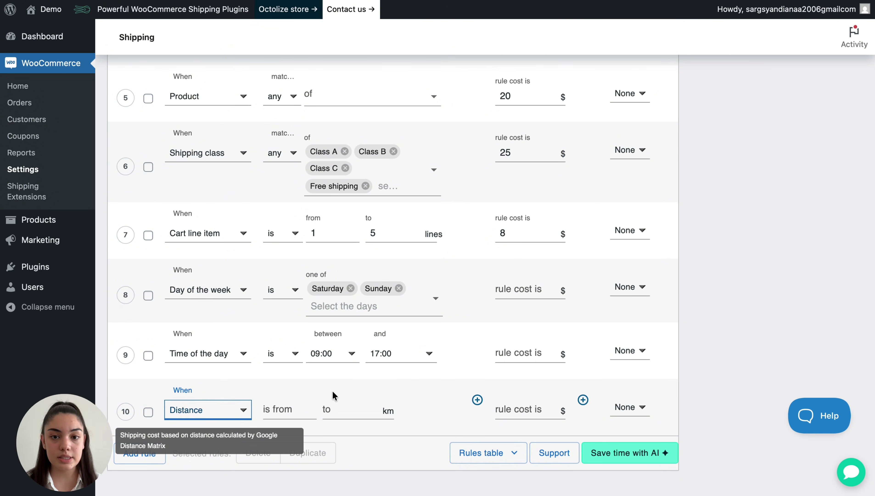
- Add an eleventh shipping cost rule with the Location condition set to Algeria - Annaba
{"action": "scroll", "coordinate": [332, 390], "scroll_direction": "down", "scroll_amount": 3}
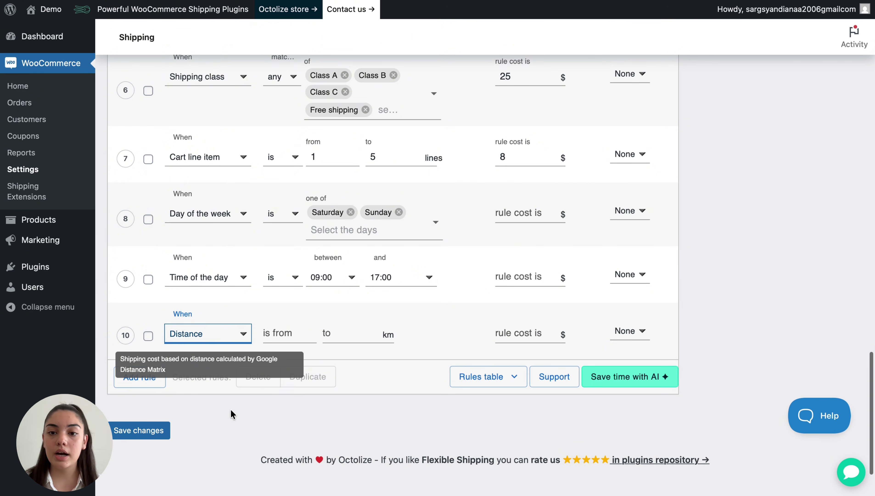
{"action": "left_click", "coordinate": [141, 380]}
{"action": "left_click", "coordinate": [177, 390]}
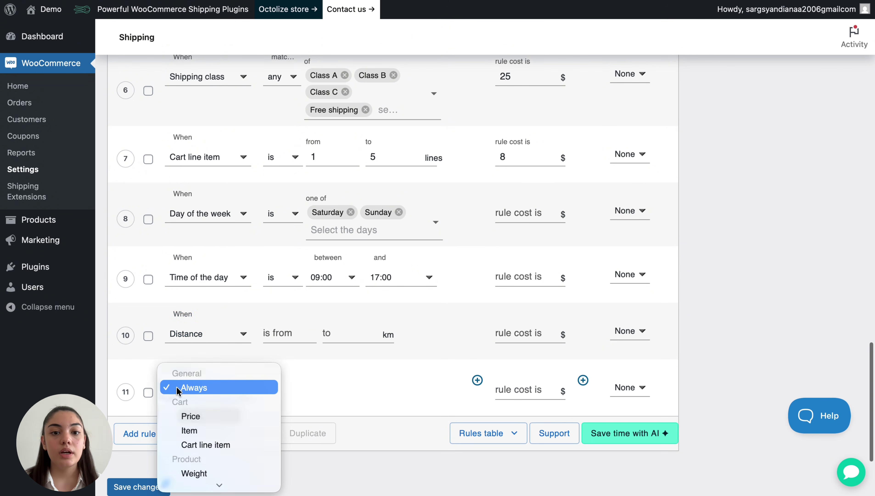
{"action": "scroll", "coordinate": [179, 402], "scroll_direction": "down", "scroll_amount": 10}
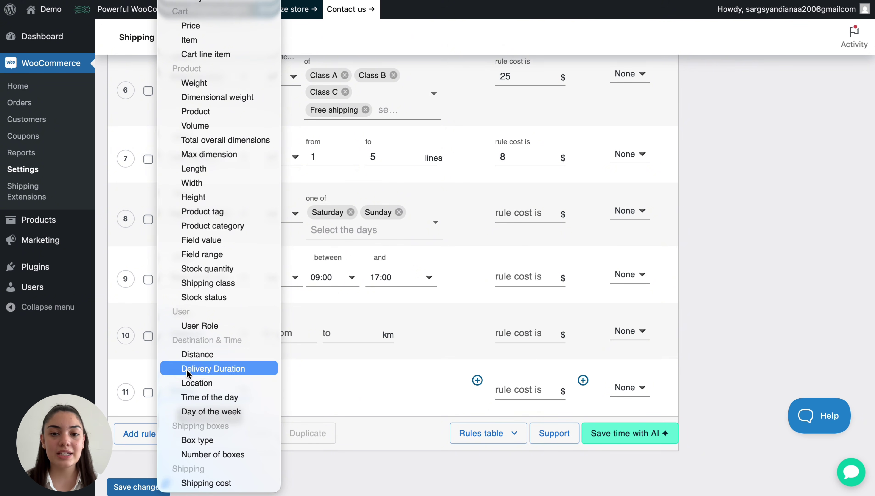
{"action": "left_click", "coordinate": [193, 382]}
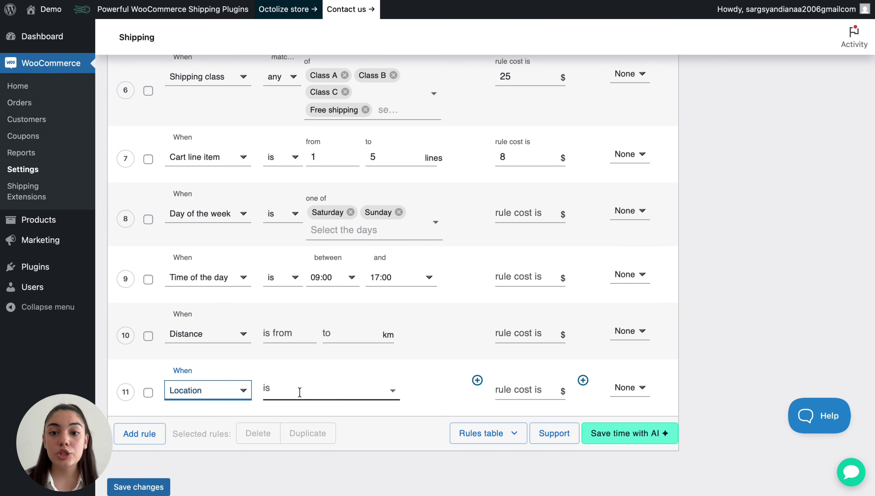
{"action": "left_click", "coordinate": [391, 390]}
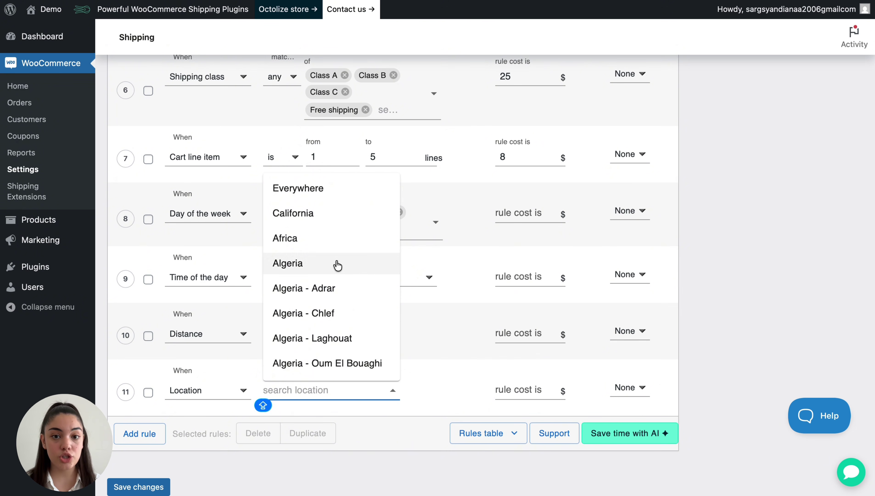
{"action": "scroll", "coordinate": [336, 260], "scroll_direction": "down", "scroll_amount": 10}
{"action": "left_click", "coordinate": [336, 284]}
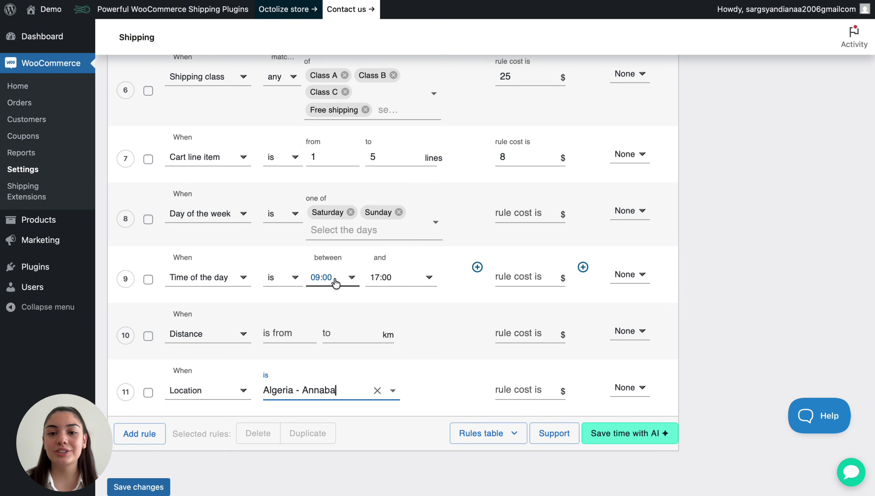
- Add a twelfth shipping cost rule with the Box type condition set to Box A
{"action": "scroll", "coordinate": [401, 433], "scroll_direction": "down", "scroll_amount": 2}
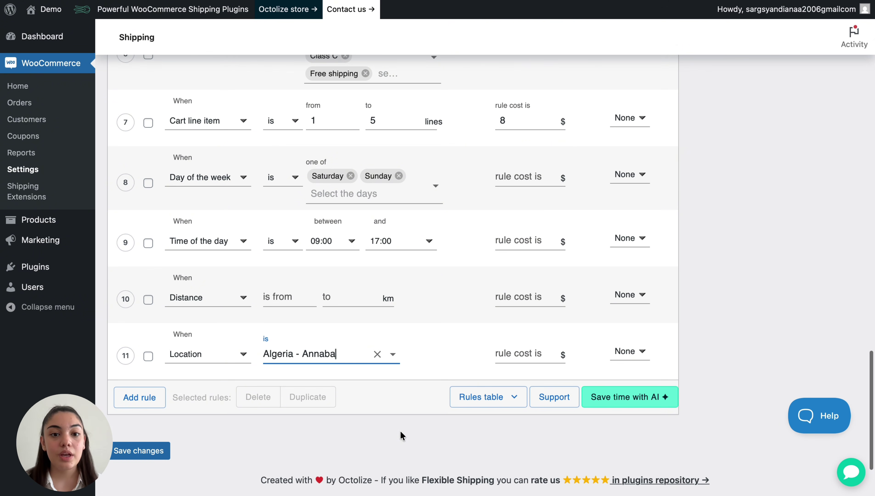
{"action": "left_click", "coordinate": [142, 397]}
{"action": "left_click", "coordinate": [203, 412]}
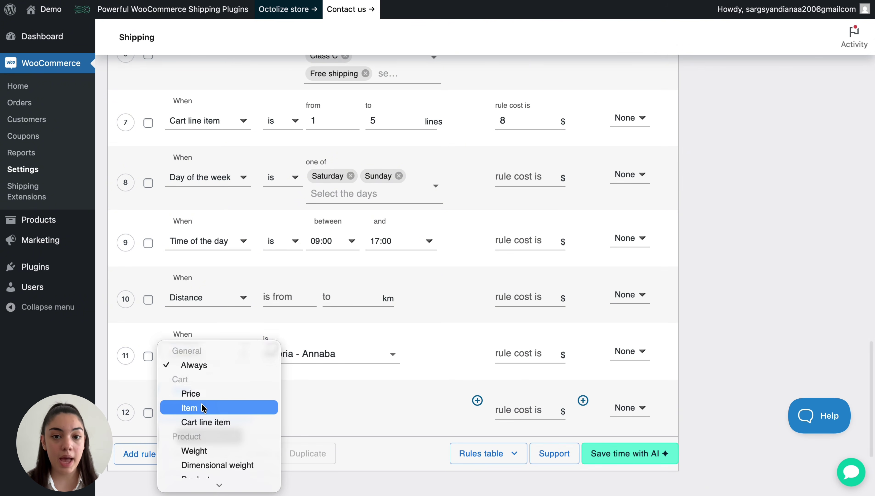
{"action": "scroll", "coordinate": [203, 408], "scroll_direction": "down", "scroll_amount": 5}
{"action": "left_click", "coordinate": [272, 434]}
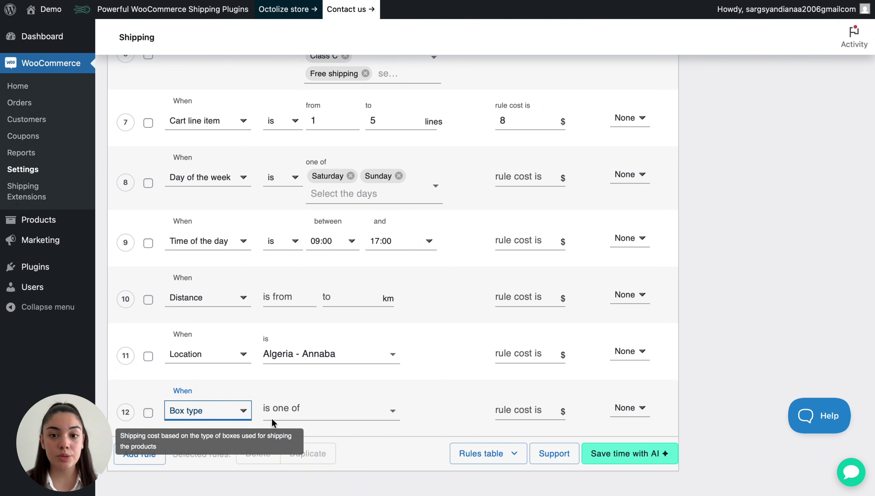
{"action": "left_click", "coordinate": [272, 419]}
{"action": "left_click", "coordinate": [311, 436]}
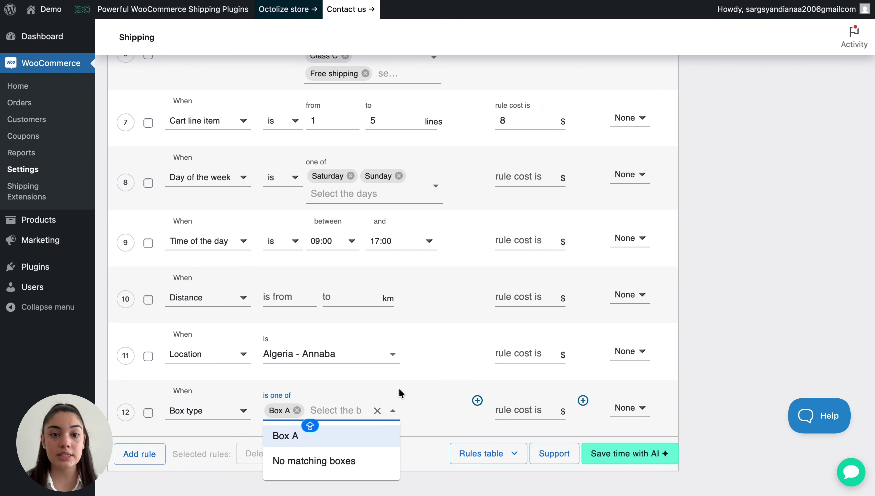
{"action": "left_click", "coordinate": [417, 389]}
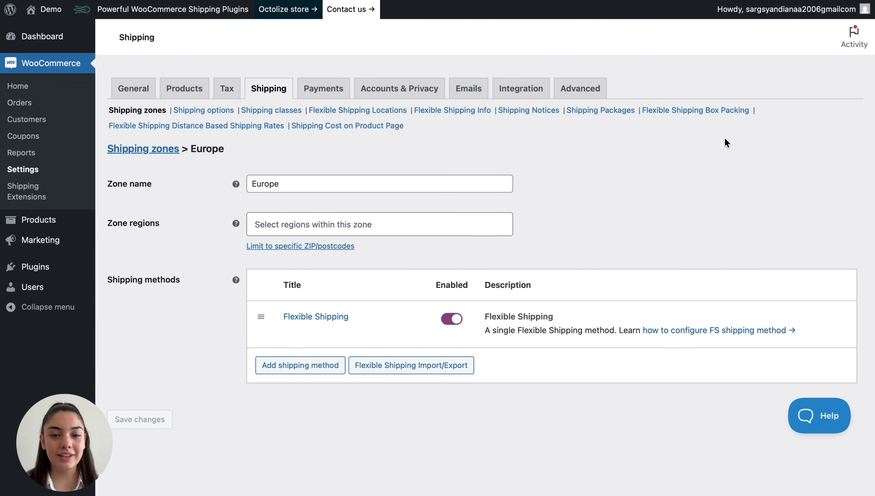
- Examine the Flexible Shipping export and import options for the Europe shipping zone, then close the dialog
{"action": "left_click", "coordinate": [430, 365]}
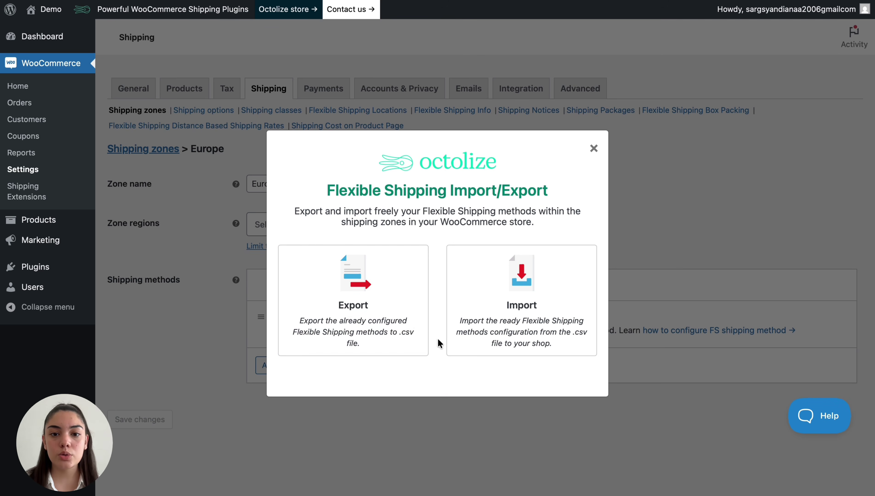
{"action": "left_click", "coordinate": [406, 312]}
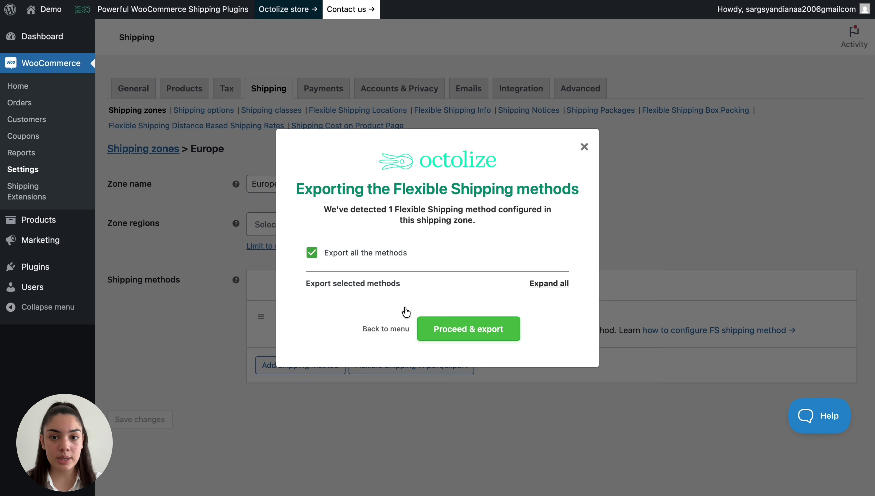
{"action": "left_click", "coordinate": [396, 330]}
{"action": "left_click", "coordinate": [489, 302]}
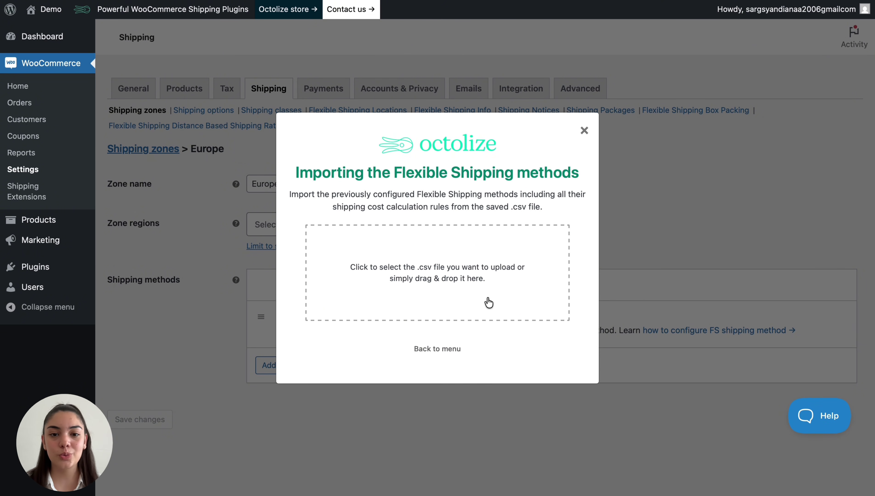
{"action": "left_click", "coordinate": [437, 348]}
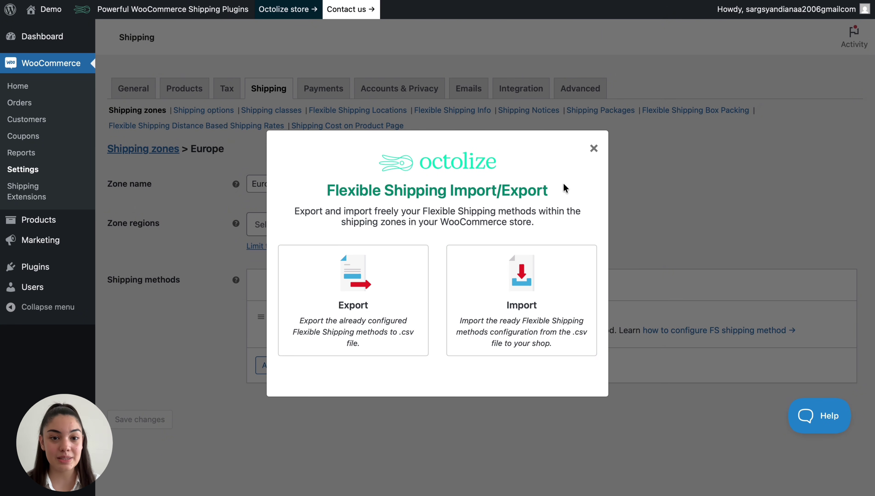
{"action": "left_click", "coordinate": [594, 149]}
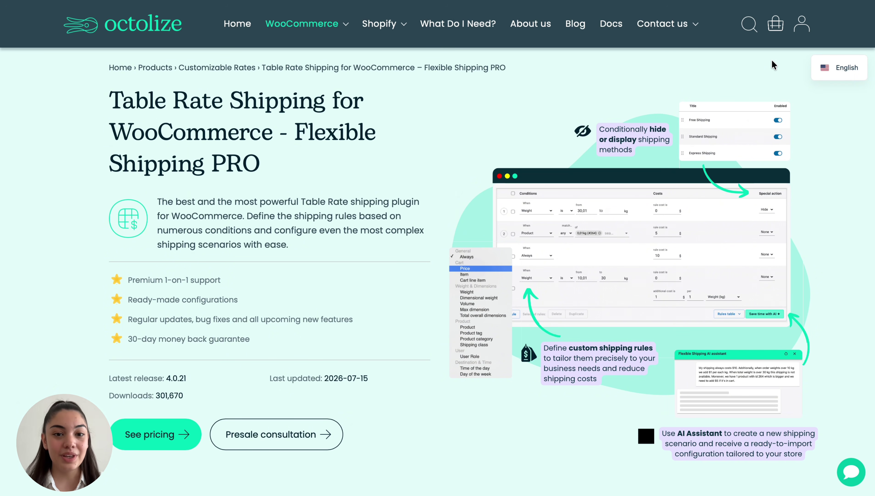
- Look through the Flexible Shipping PRO product page on the Octolize website down to the key benefits
{"action": "scroll", "coordinate": [772, 60], "scroll_direction": "down", "scroll_amount": 3}
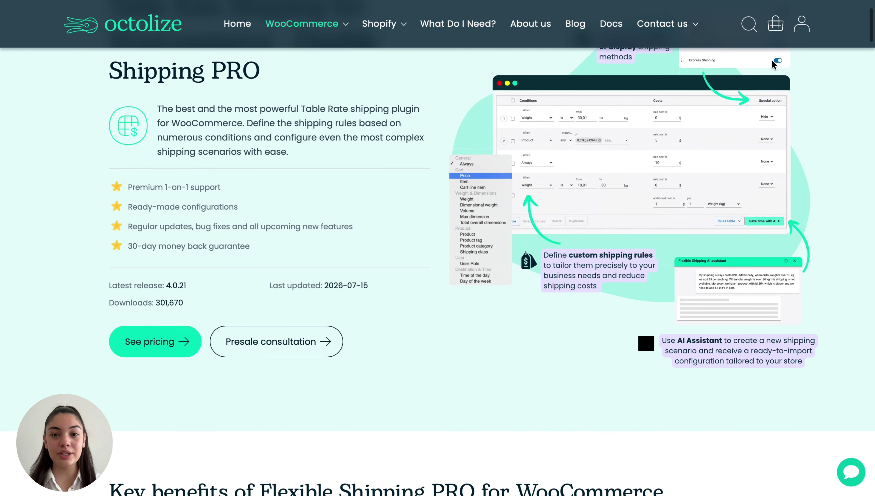
{"action": "scroll", "coordinate": [772, 60], "scroll_direction": "down", "scroll_amount": 4}
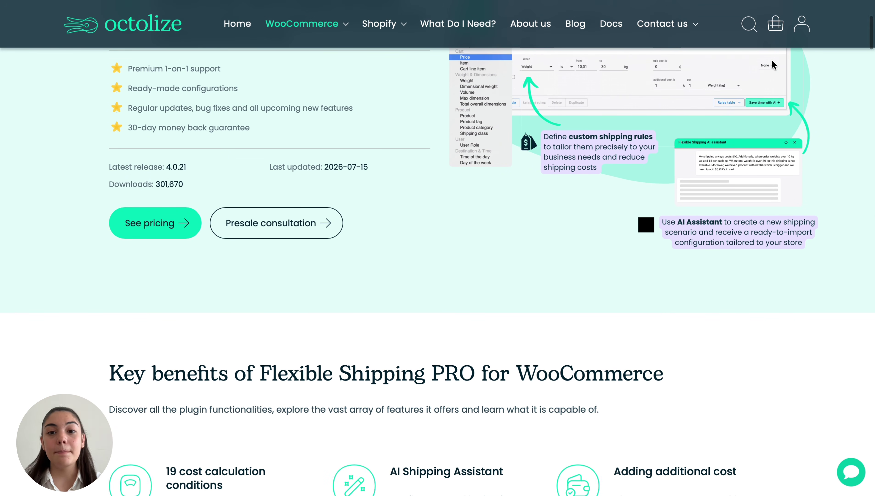
- Read through the key benefits, key features and shipping scenarios sections of the Flexible Shipping PRO product page
{"action": "scroll", "coordinate": [772, 59], "scroll_direction": "down", "scroll_amount": 3}
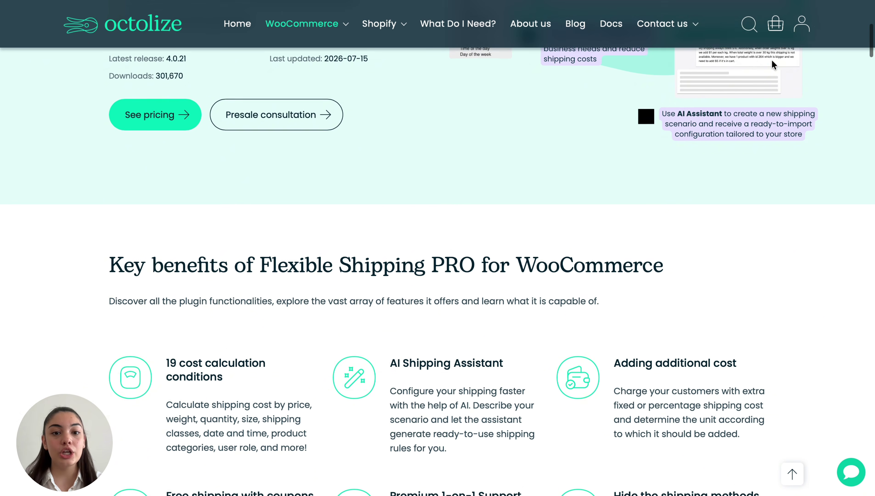
{"action": "scroll", "coordinate": [772, 62], "scroll_direction": "down", "scroll_amount": 3}
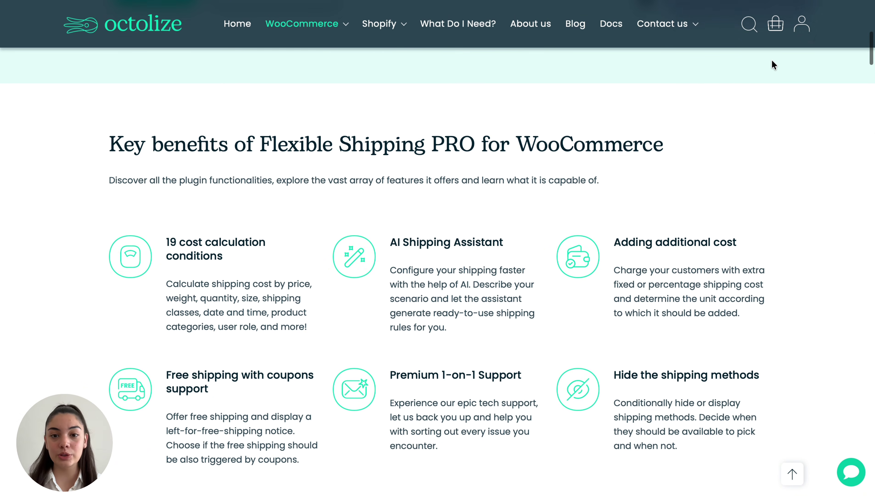
{"action": "scroll", "coordinate": [771, 61], "scroll_direction": "down", "scroll_amount": 3}
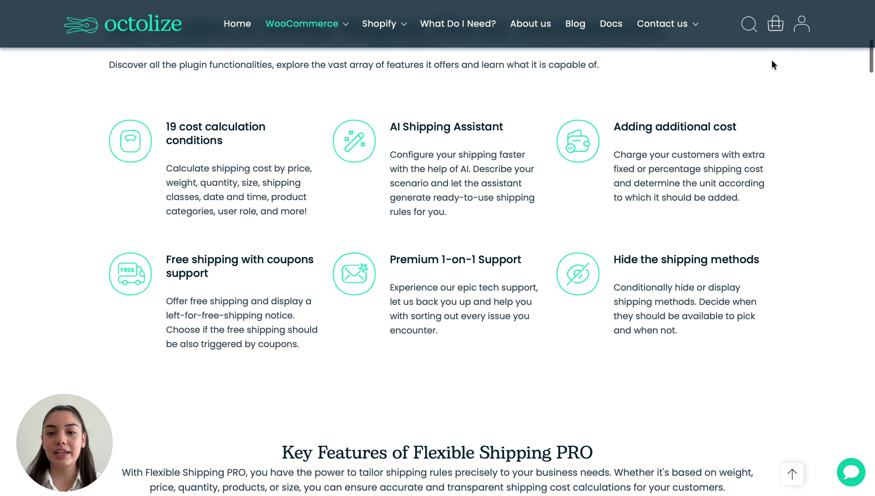
{"action": "scroll", "coordinate": [771, 59], "scroll_direction": "down", "scroll_amount": 4}
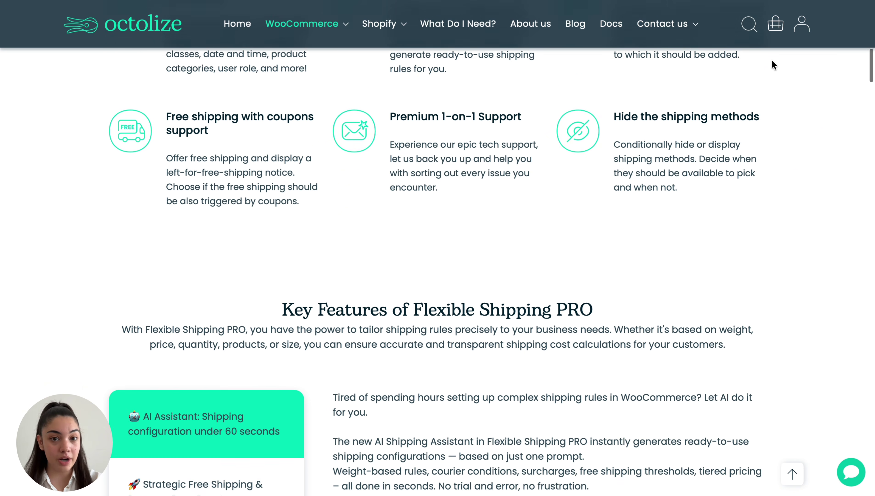
{"action": "scroll", "coordinate": [771, 59], "scroll_direction": "down", "scroll_amount": 3}
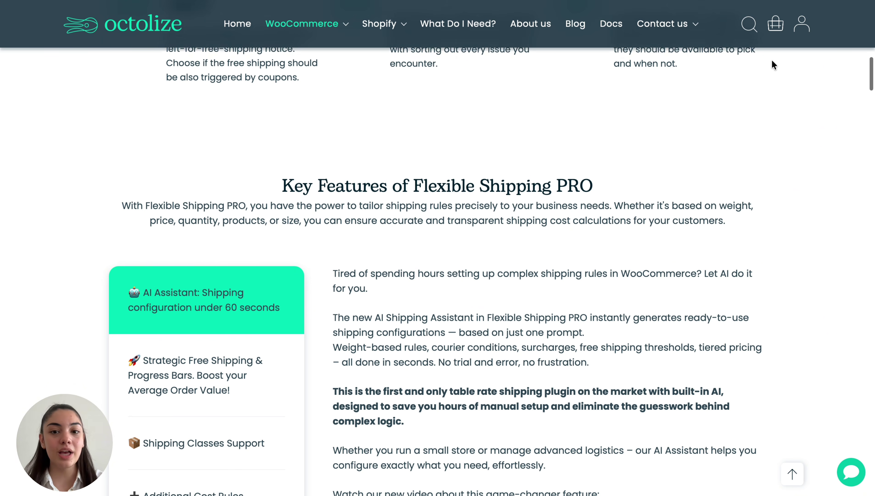
{"action": "scroll", "coordinate": [772, 64], "scroll_direction": "down", "scroll_amount": 2}
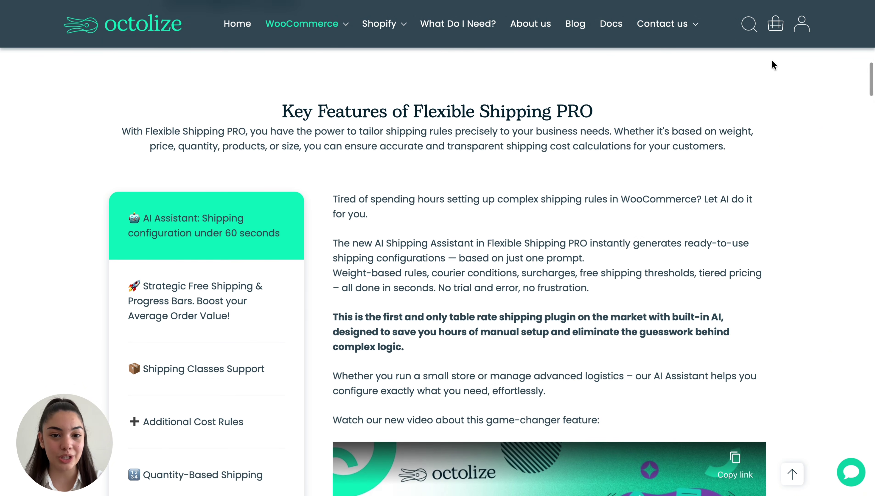
{"action": "scroll", "coordinate": [772, 61], "scroll_direction": "down", "scroll_amount": 3}
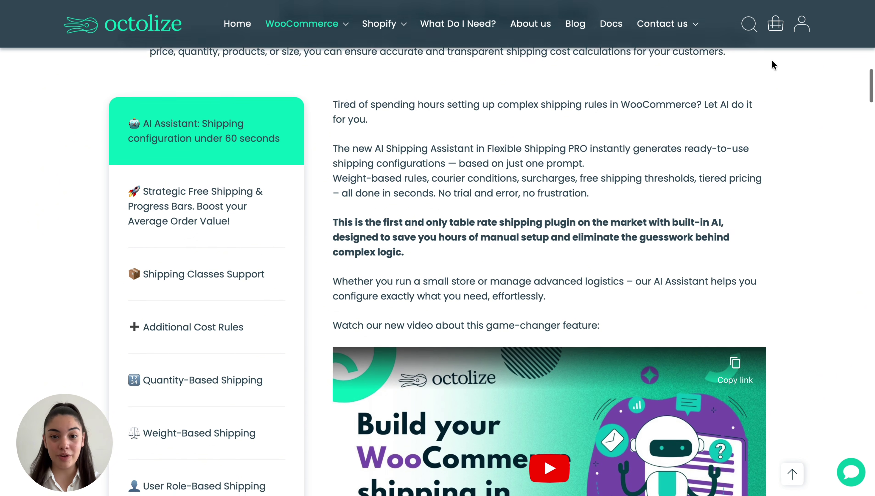
{"action": "scroll", "coordinate": [771, 64], "scroll_direction": "down", "scroll_amount": 3}
{"action": "scroll", "coordinate": [772, 65], "scroll_direction": "down", "scroll_amount": 1}
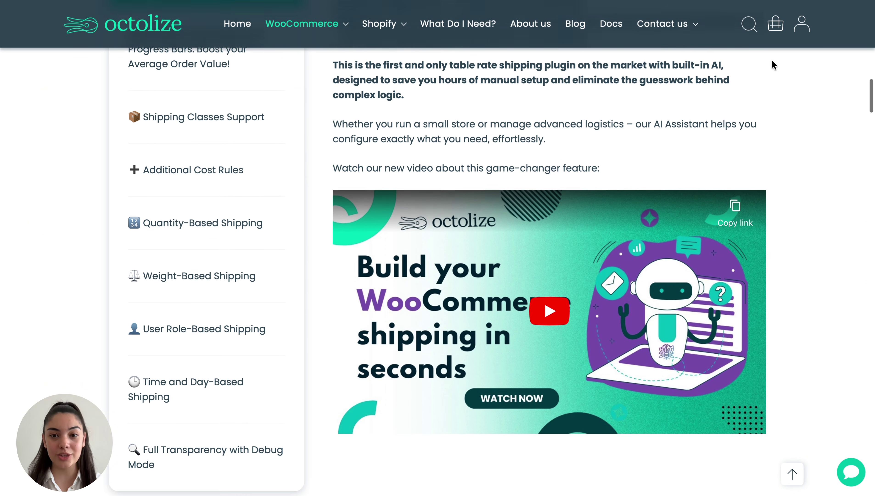
{"action": "scroll", "coordinate": [771, 61], "scroll_direction": "down", "scroll_amount": 2}
{"action": "scroll", "coordinate": [772, 60], "scroll_direction": "down", "scroll_amount": 3}
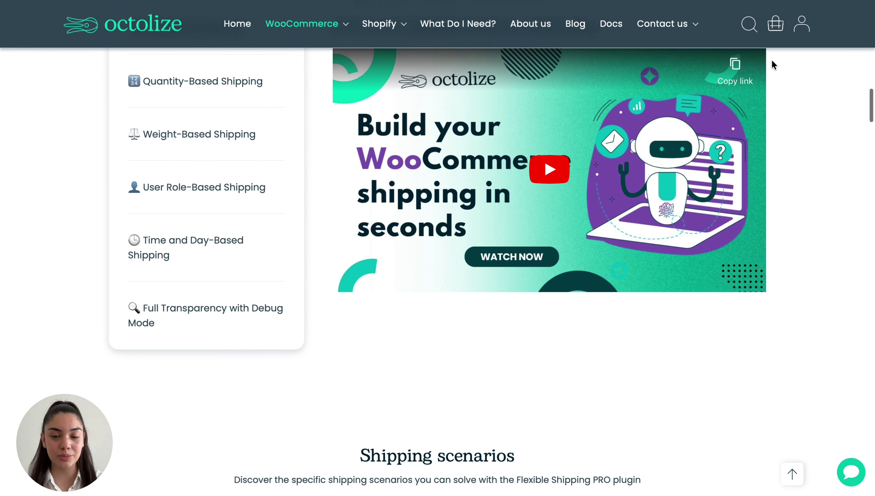
{"action": "scroll", "coordinate": [773, 63], "scroll_direction": "down", "scroll_amount": 4}
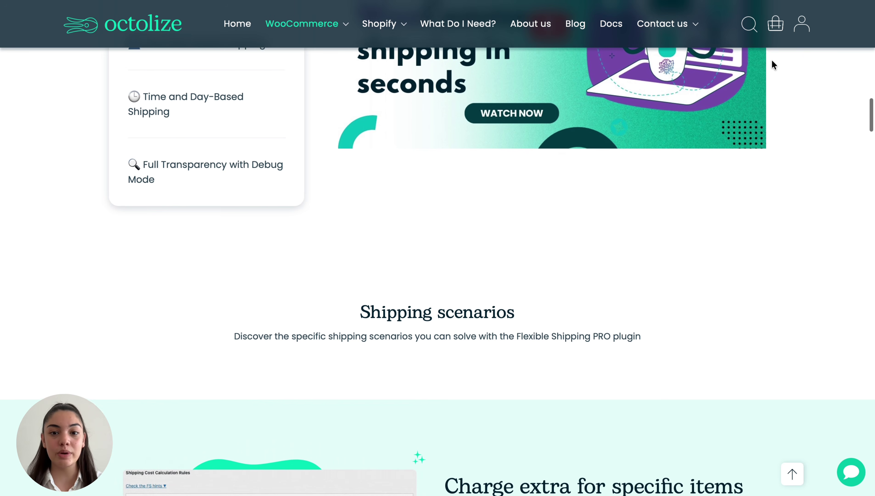
{"action": "scroll", "coordinate": [772, 59], "scroll_direction": "down", "scroll_amount": 4}
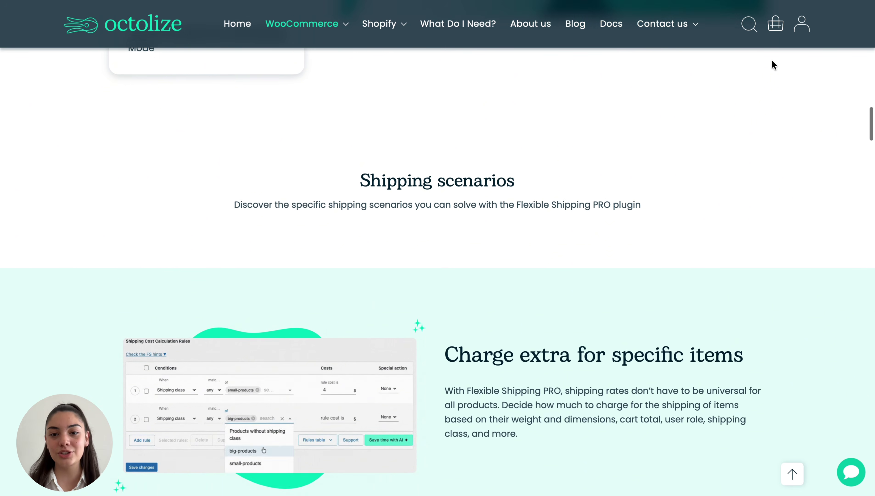
{"action": "scroll", "coordinate": [772, 60], "scroll_direction": "down", "scroll_amount": 4}
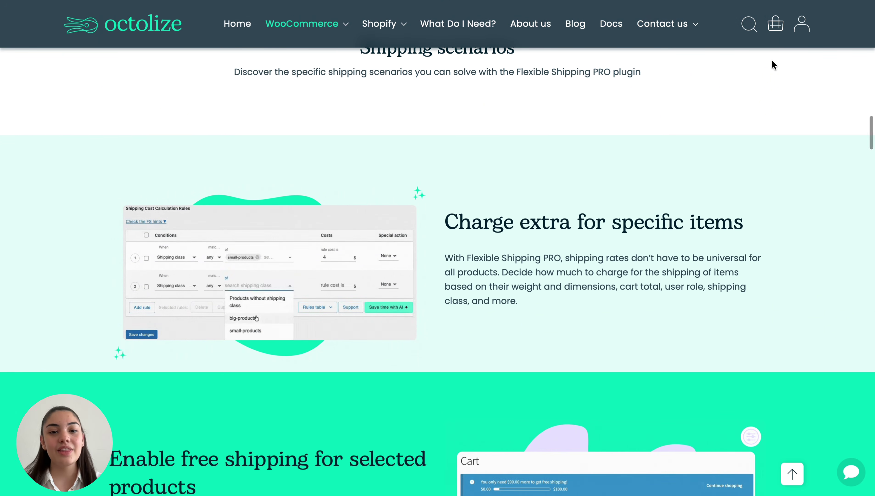